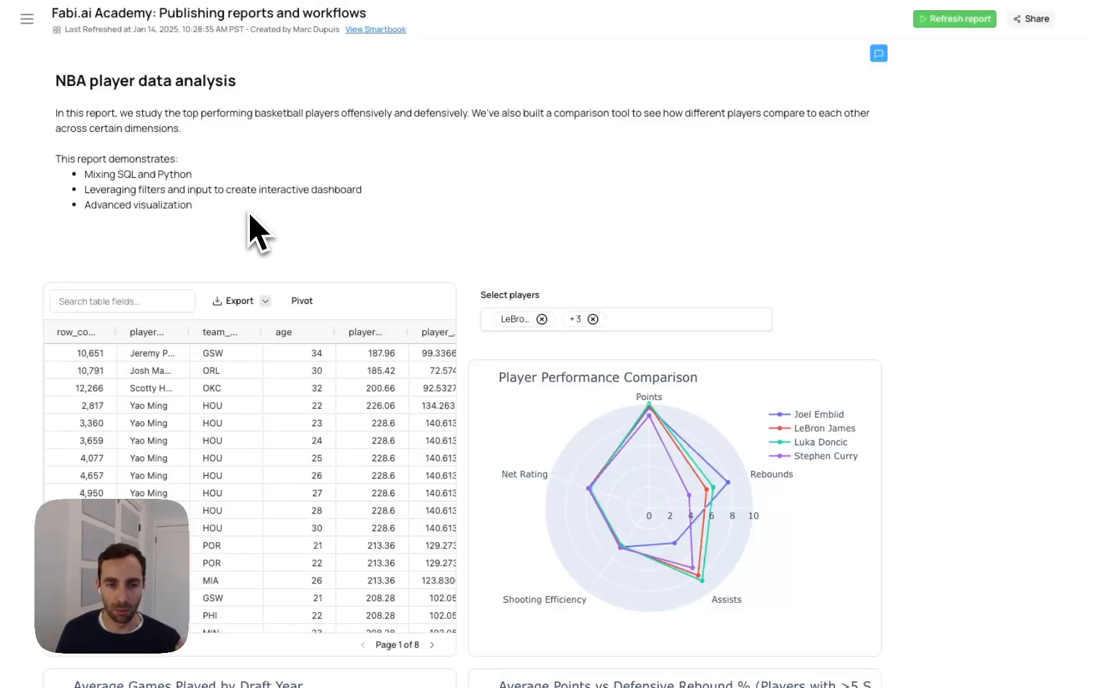
Add Andre Iguodala to the report's Select players filter and apply the selection to the Player Performance Comparison chart
{"action": "scroll", "coordinate": [258, 233], "scroll_direction": "down", "scroll_amount": 3}
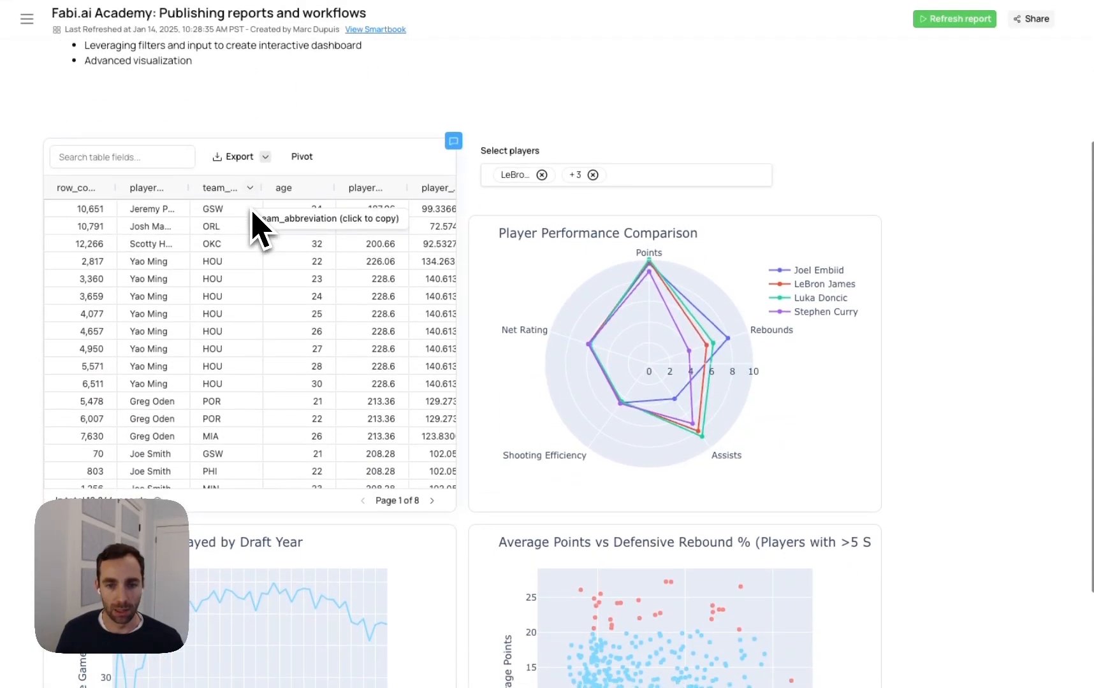
{"action": "scroll", "coordinate": [274, 287], "scroll_direction": "down", "scroll_amount": 2}
{"action": "scroll", "coordinate": [284, 293], "scroll_direction": "up", "scroll_amount": 2}
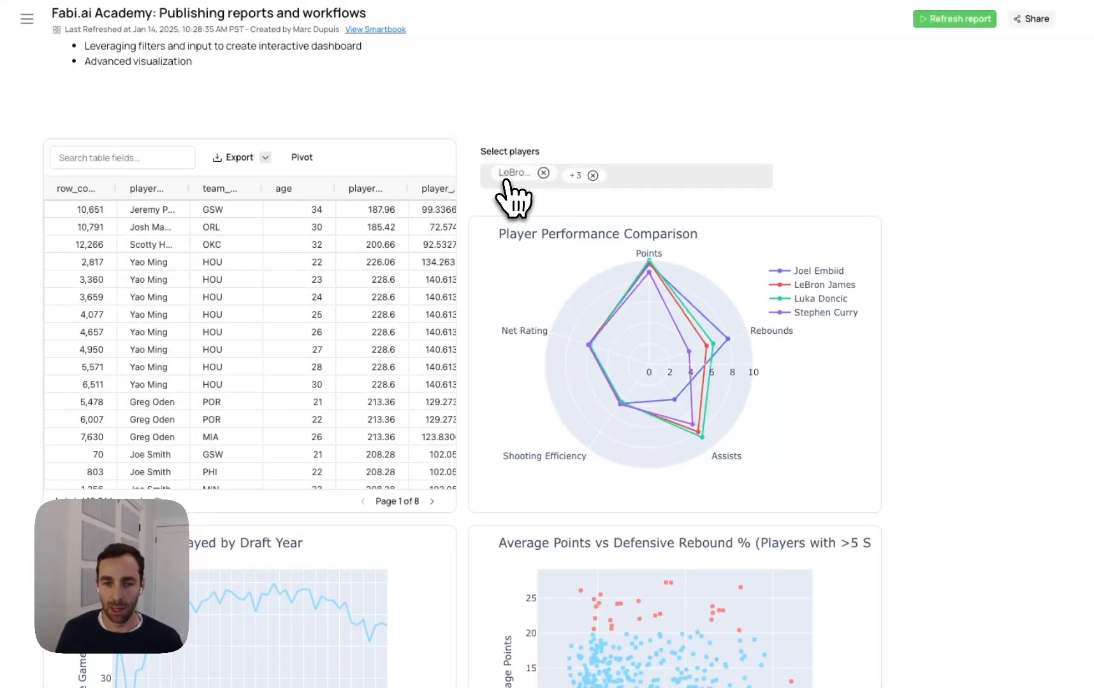
{"action": "left_click", "coordinate": [621, 177]}
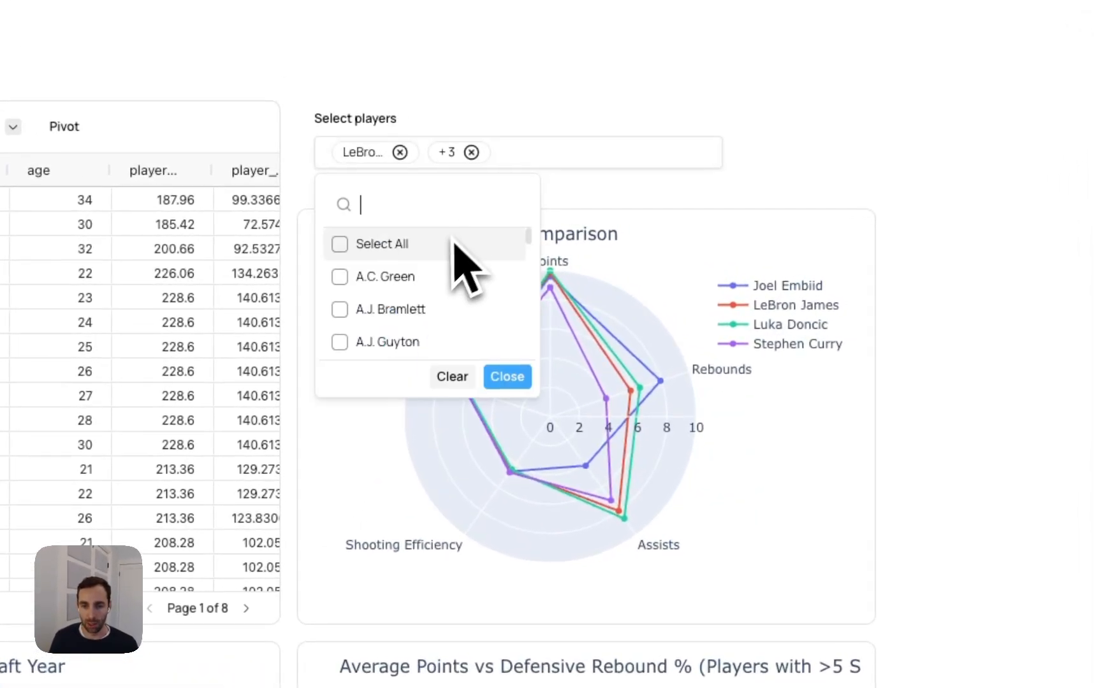
{"action": "scroll", "coordinate": [440, 299], "scroll_direction": "down", "scroll_amount": 3}
{"action": "left_click", "coordinate": [659, 300]}
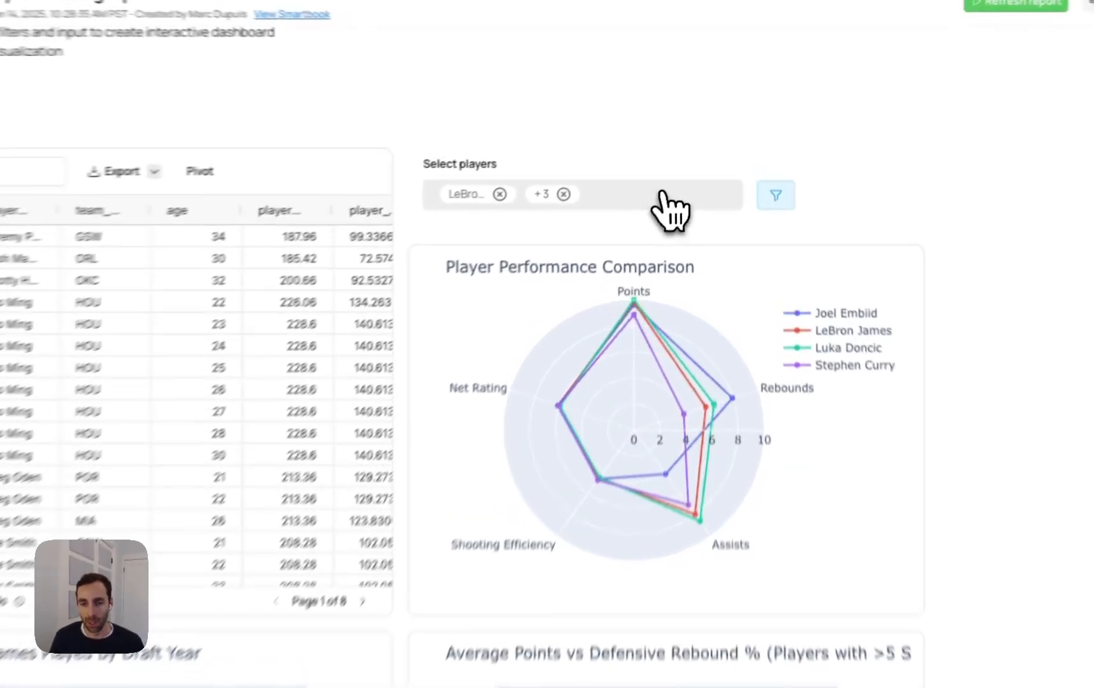
{"action": "left_click", "coordinate": [663, 194]}
{"action": "scroll", "coordinate": [559, 317], "scroll_direction": "down", "scroll_amount": 3}
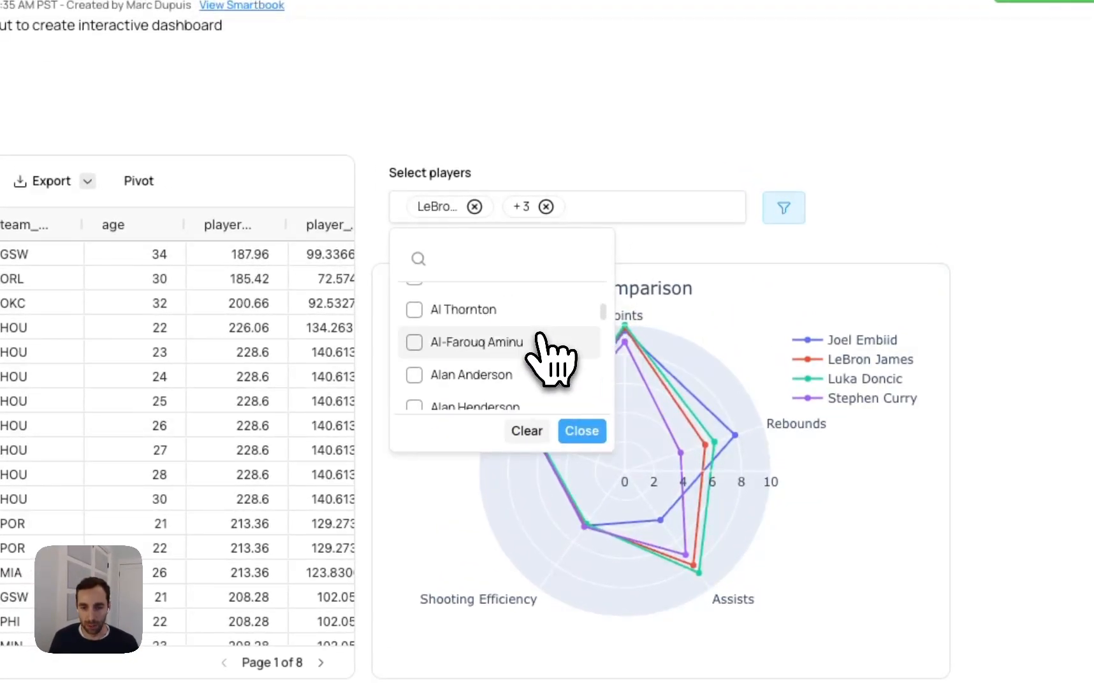
{"action": "scroll", "coordinate": [541, 347], "scroll_direction": "down", "scroll_amount": 10}
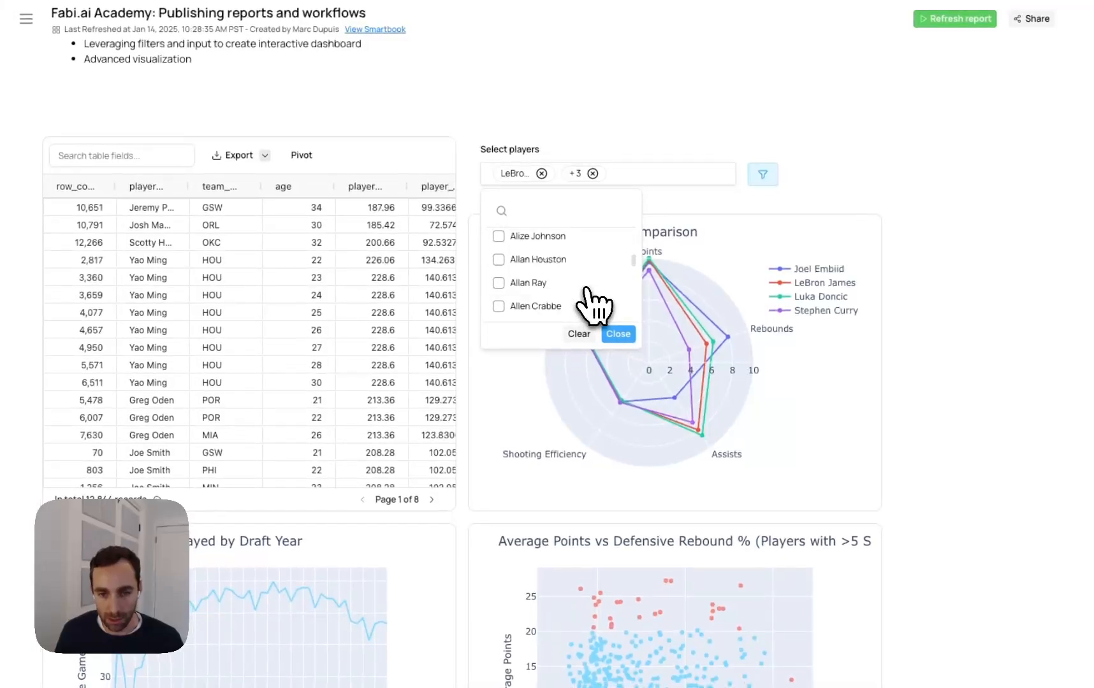
{"action": "scroll", "coordinate": [593, 306], "scroll_direction": "down", "scroll_amount": 5}
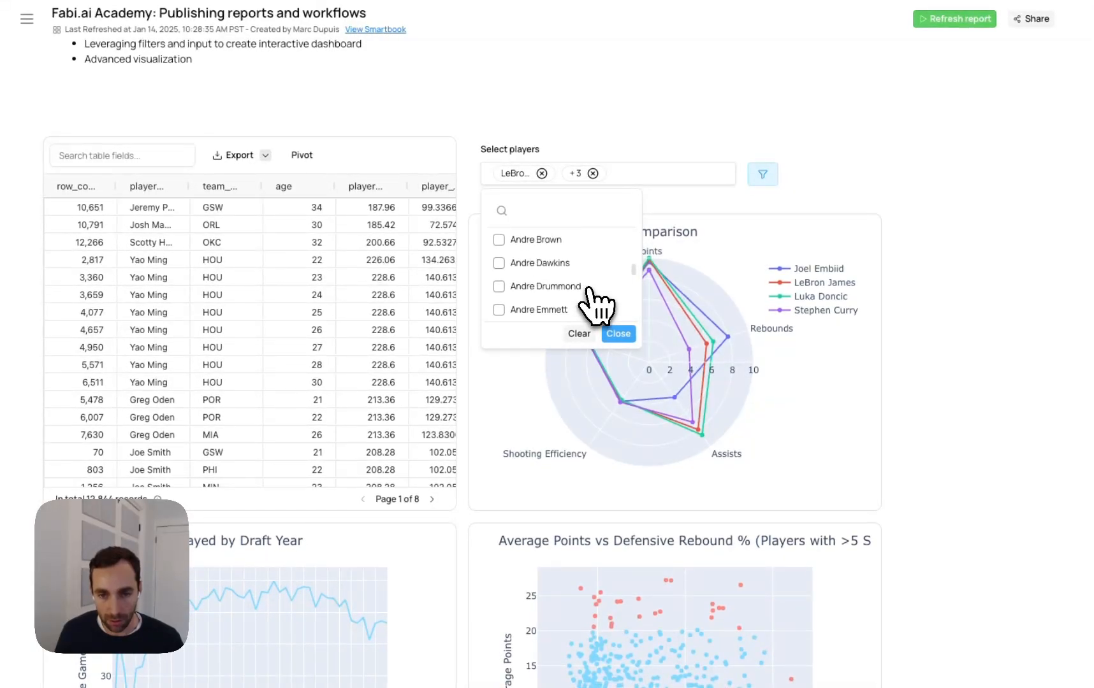
{"action": "scroll", "coordinate": [596, 303], "scroll_direction": "down", "scroll_amount": 4}
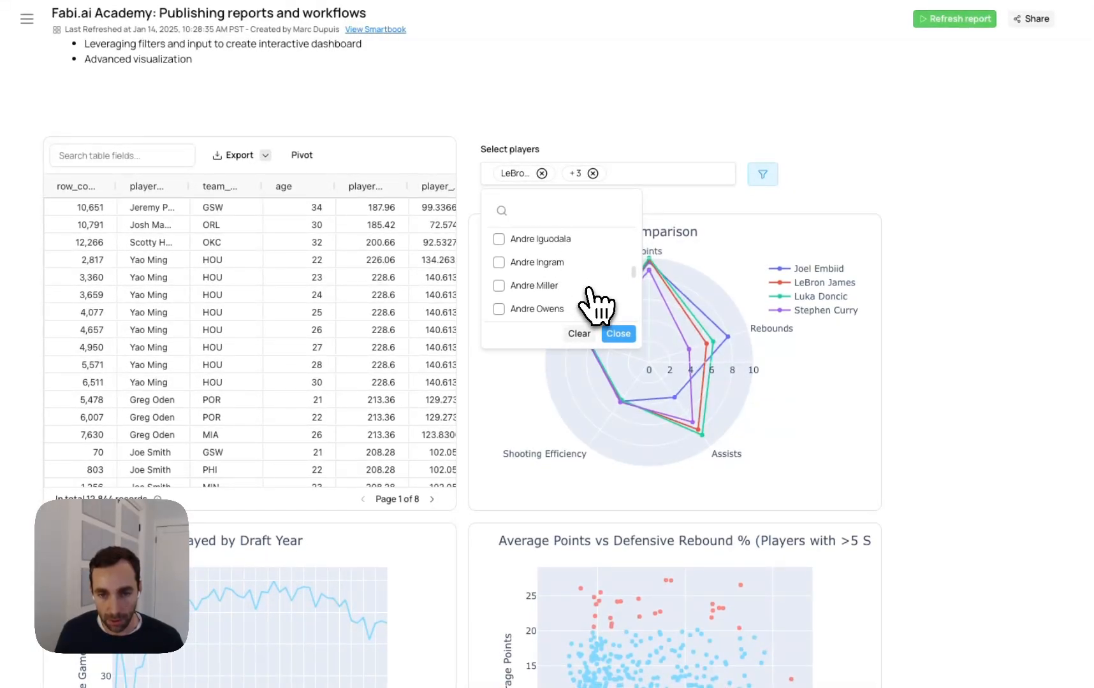
{"action": "left_click", "coordinate": [583, 241]}
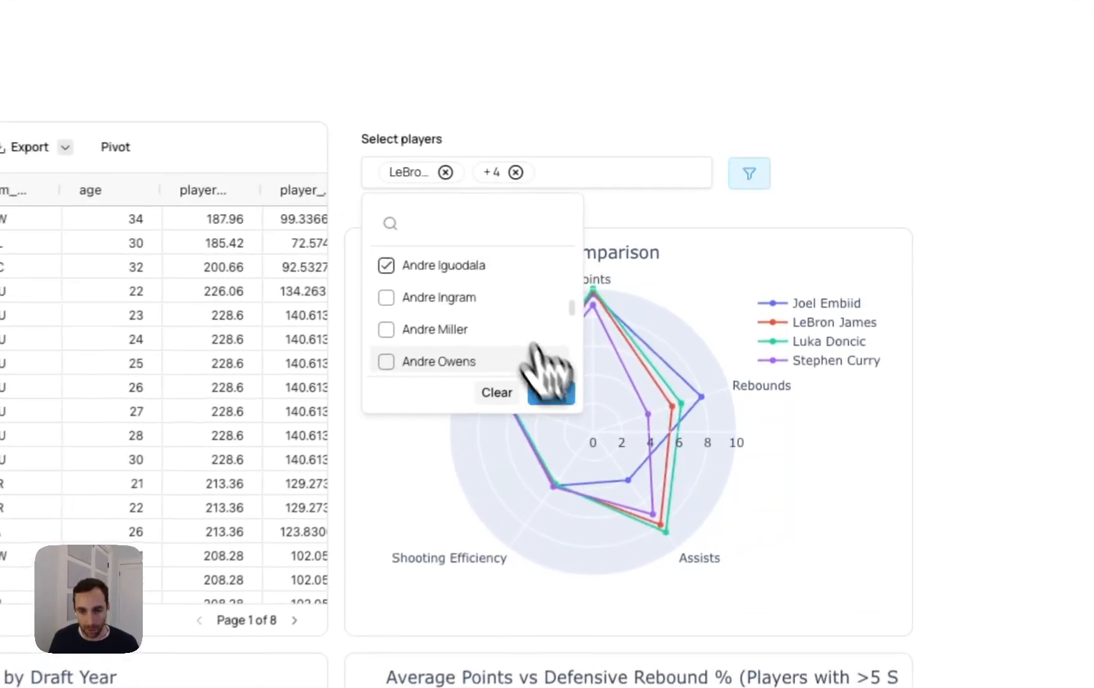
{"action": "left_click", "coordinate": [561, 397]}
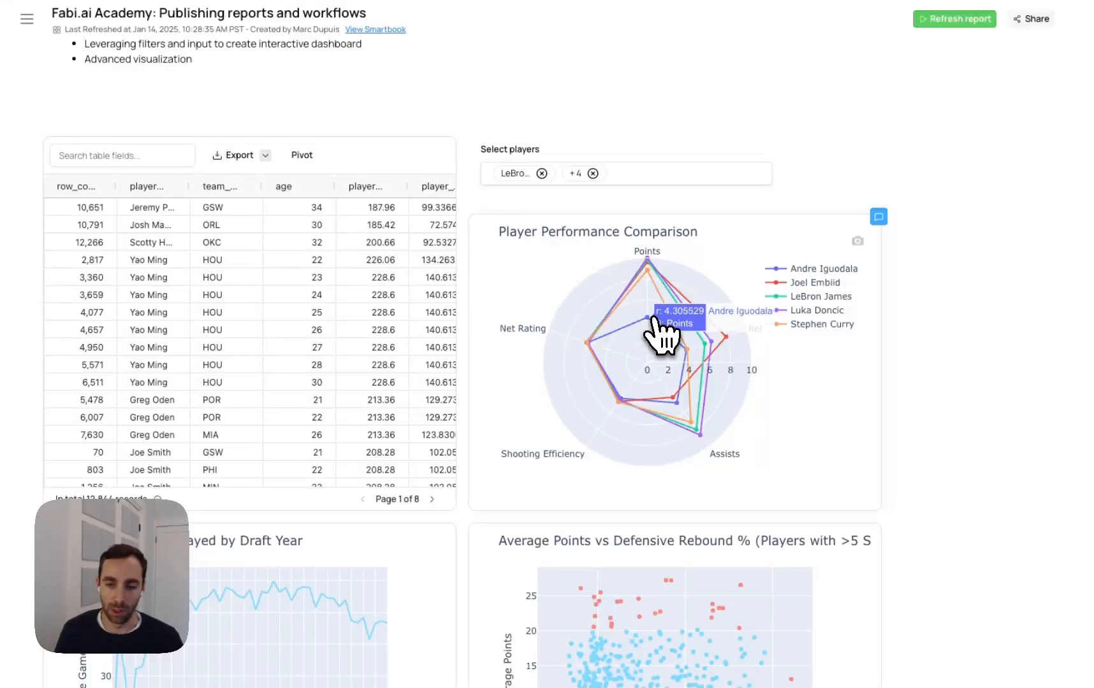
Examine the outlier points in the Average Points vs Defensive Rebound % scatter chart and their player details
{"action": "scroll", "coordinate": [976, 324], "scroll_direction": "down", "scroll_amount": 2}
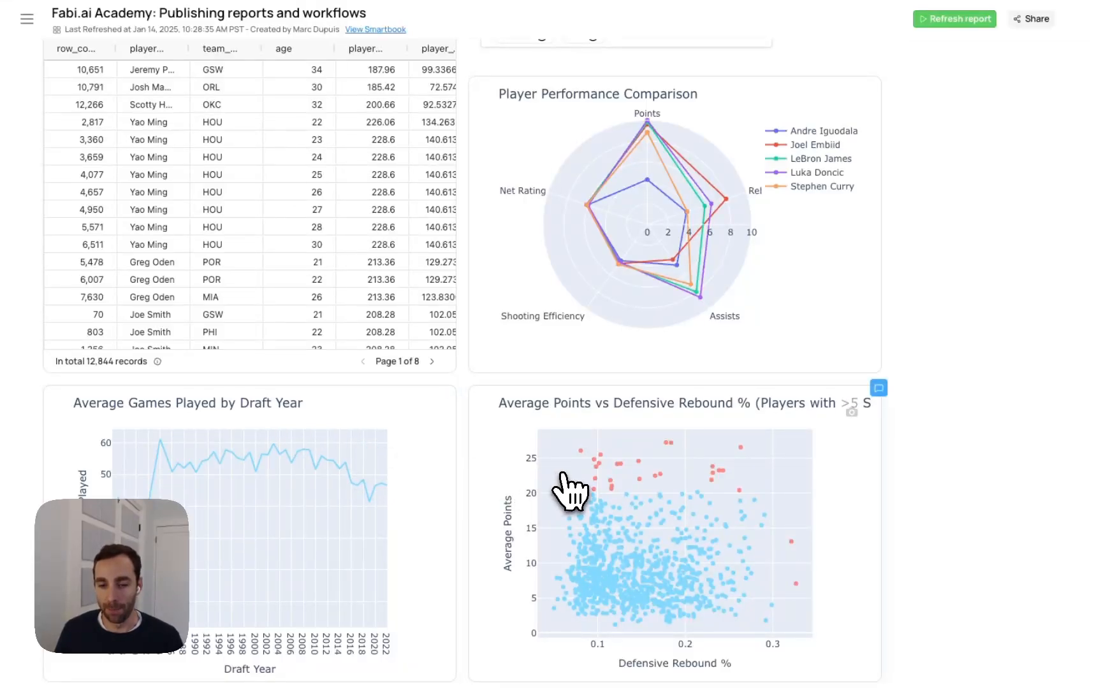
{"action": "mouse_move", "coordinate": [597, 478]}
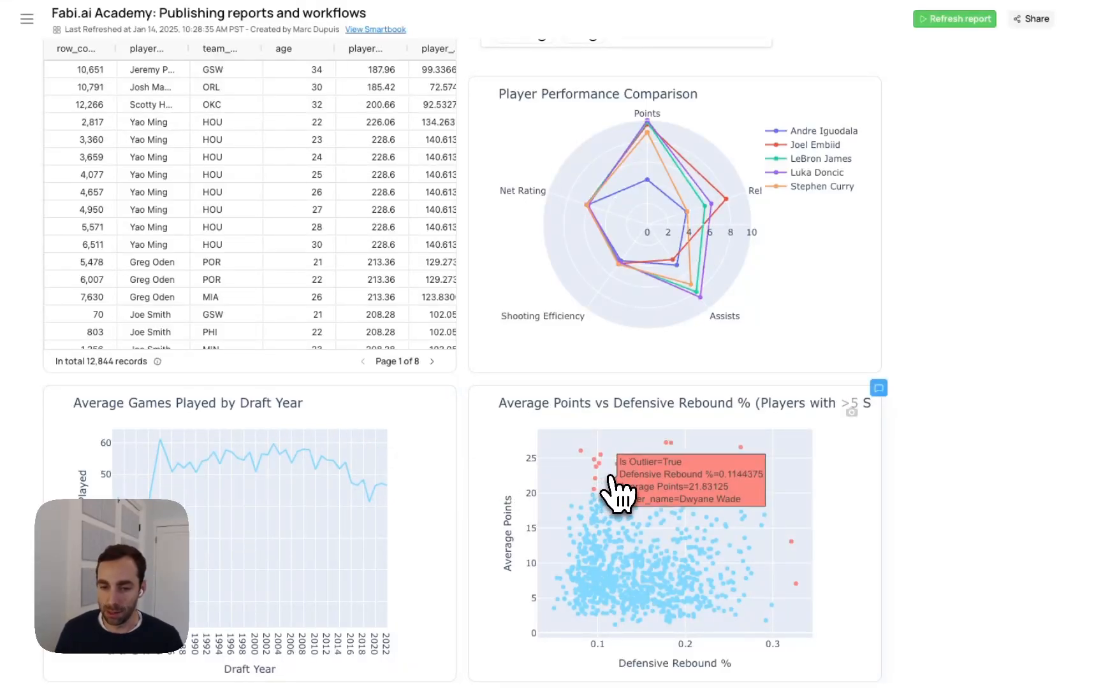
{"action": "mouse_move", "coordinate": [677, 488]}
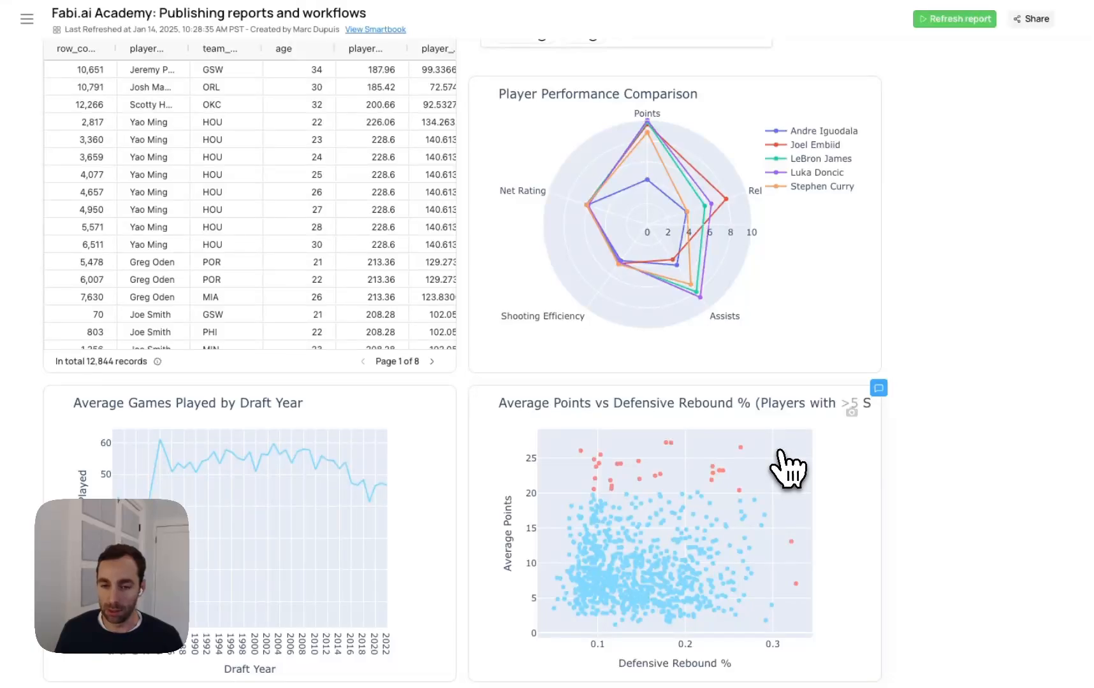
{"action": "mouse_move", "coordinate": [751, 453]}
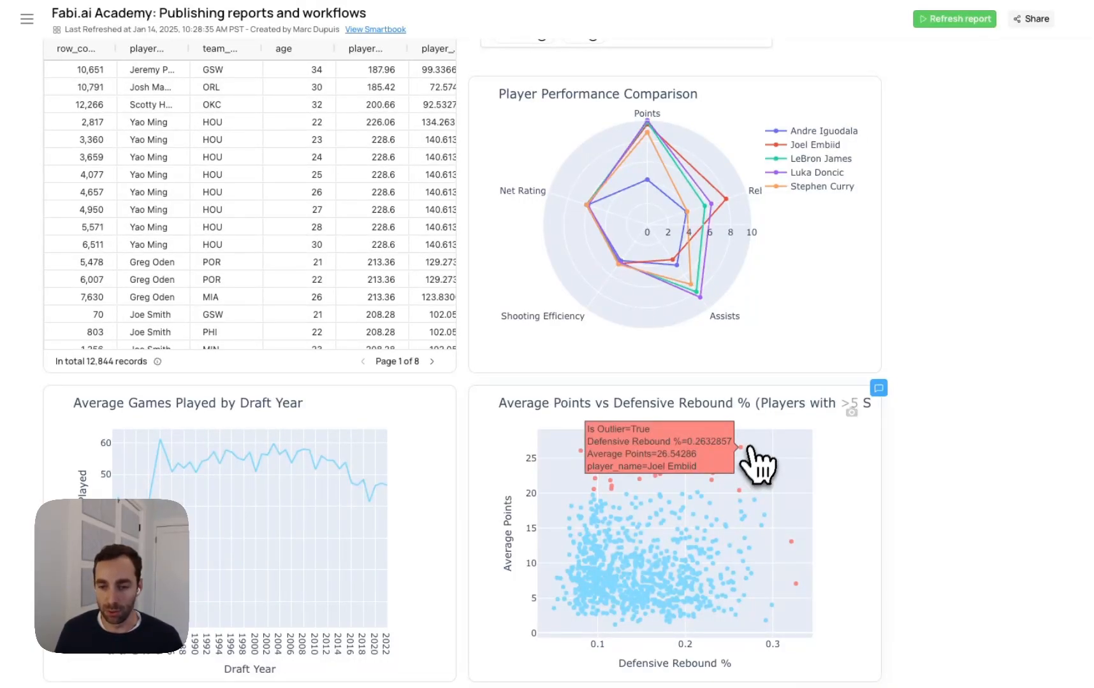
{"action": "mouse_move", "coordinate": [768, 596]}
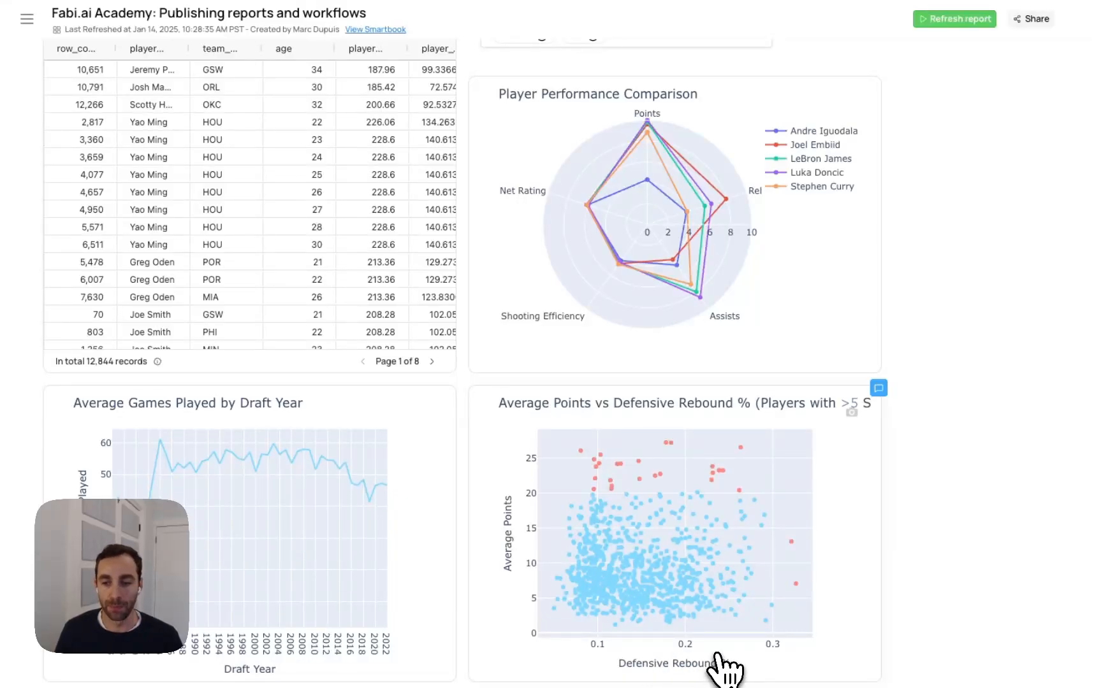
{"action": "scroll", "coordinate": [763, 432], "scroll_direction": "up", "scroll_amount": 1}
{"action": "scroll", "coordinate": [741, 452], "scroll_direction": "down", "scroll_amount": 1}
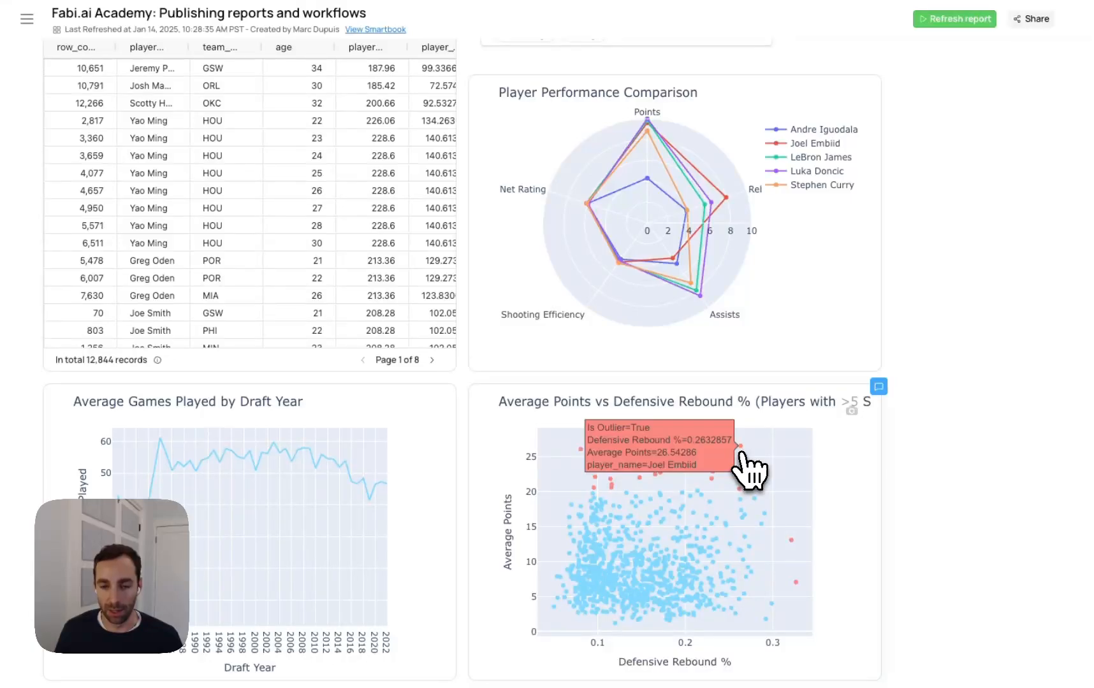
{"action": "mouse_move", "coordinate": [738, 490]}
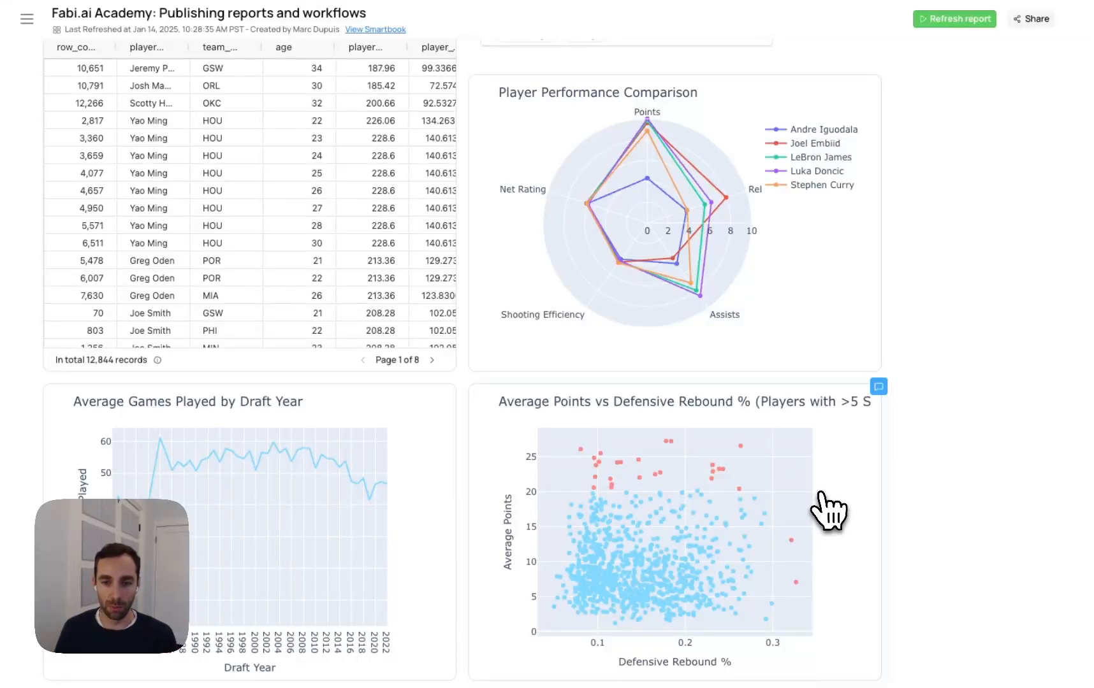
Switch to the "Fabi.ai Academy: Getting started & core concepts" Smartbook and pin the Schema Browser open
{"action": "left_click", "coordinate": [338, 3]}
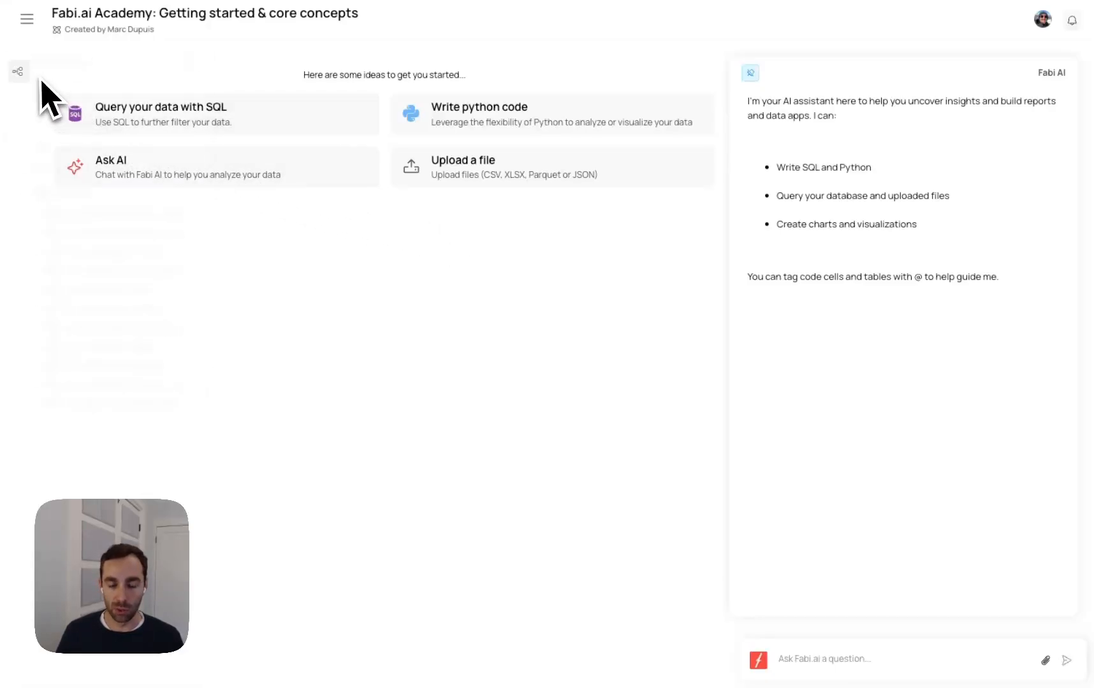
{"action": "mouse_move", "coordinate": [36, 78]}
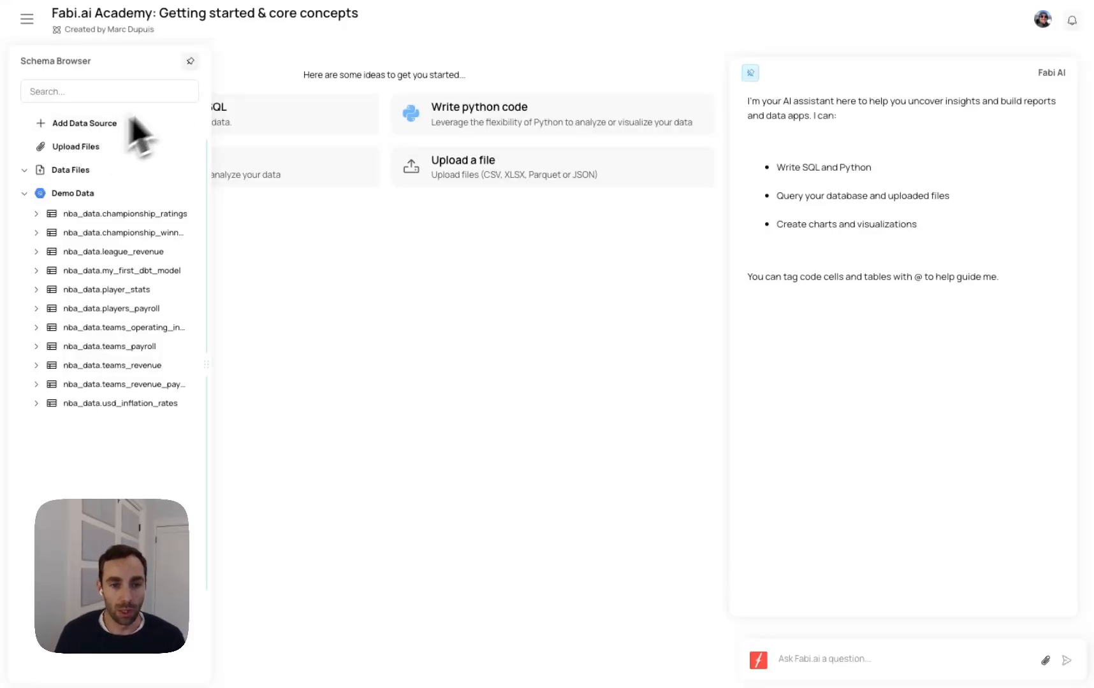
{"action": "left_click", "coordinate": [190, 60]}
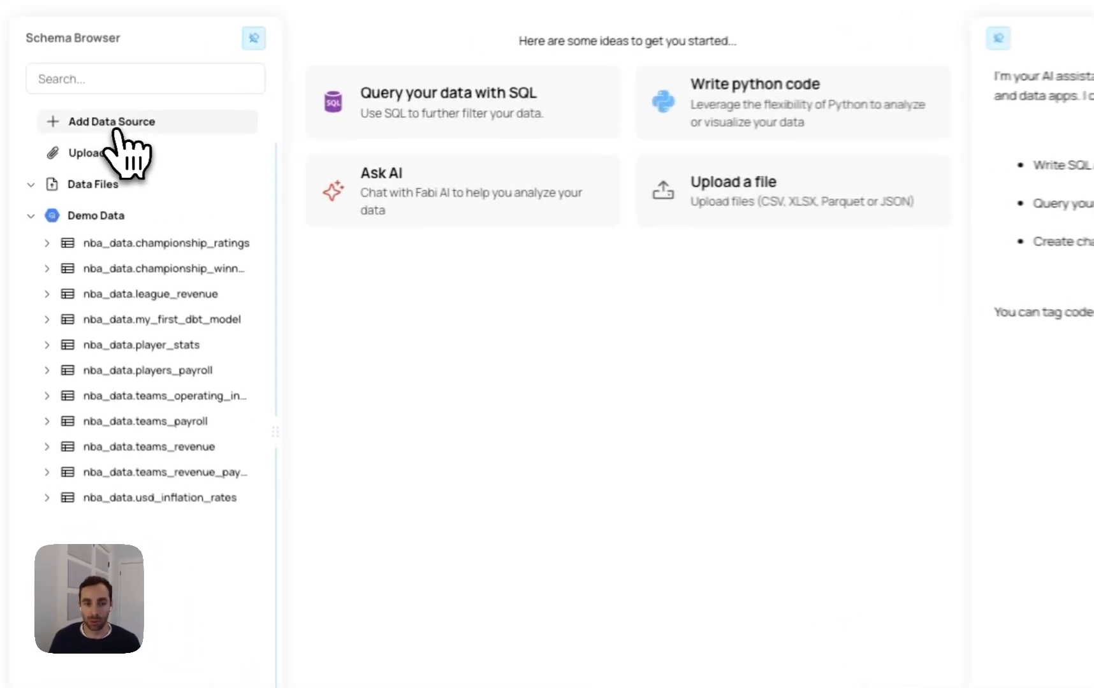
Look over the MotherDuck data source connection form and the file upload picker, closing both without adding any data
{"action": "left_click", "coordinate": [115, 128]}
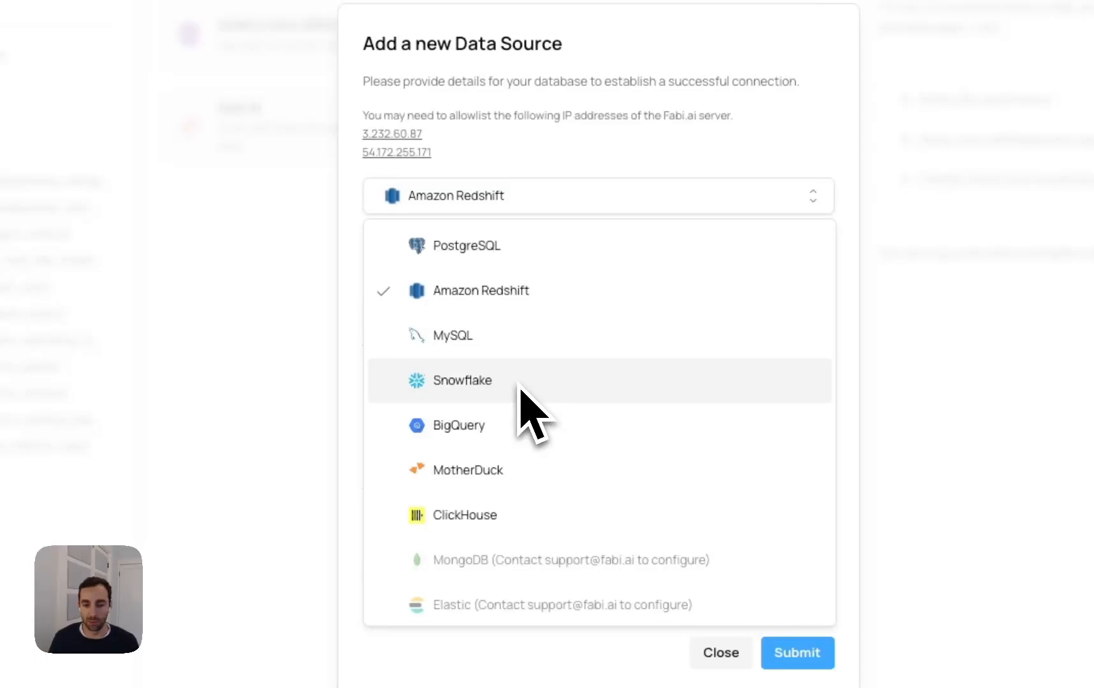
{"action": "left_click", "coordinate": [492, 469]}
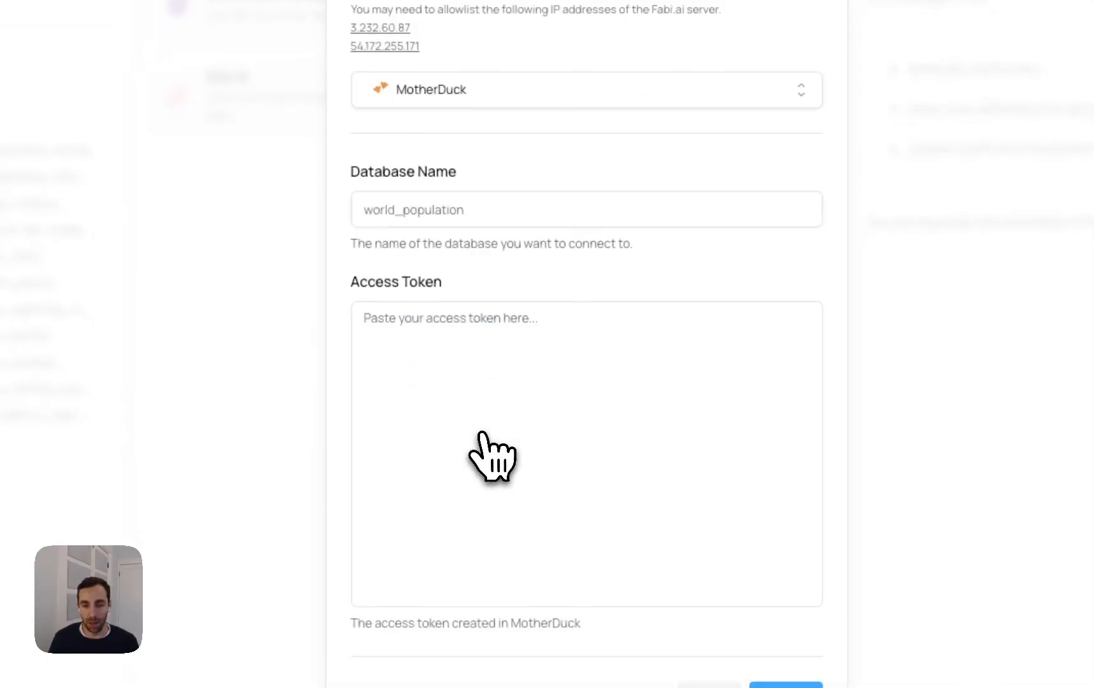
{"action": "left_click", "coordinate": [476, 248]}
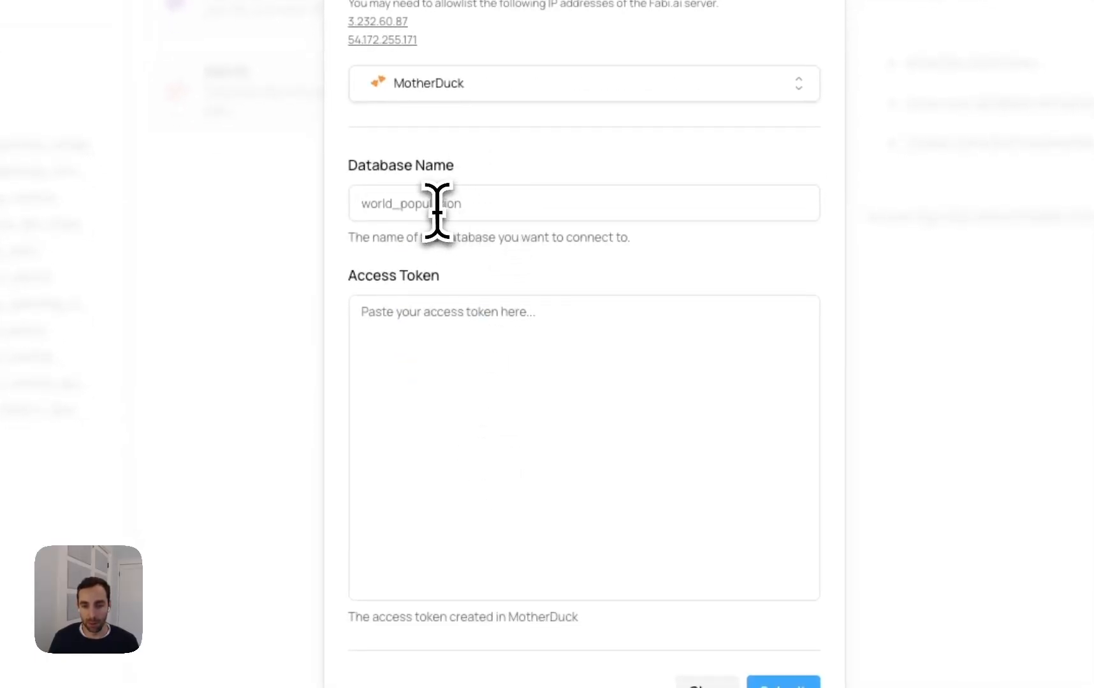
{"action": "left_click", "coordinate": [494, 382]}
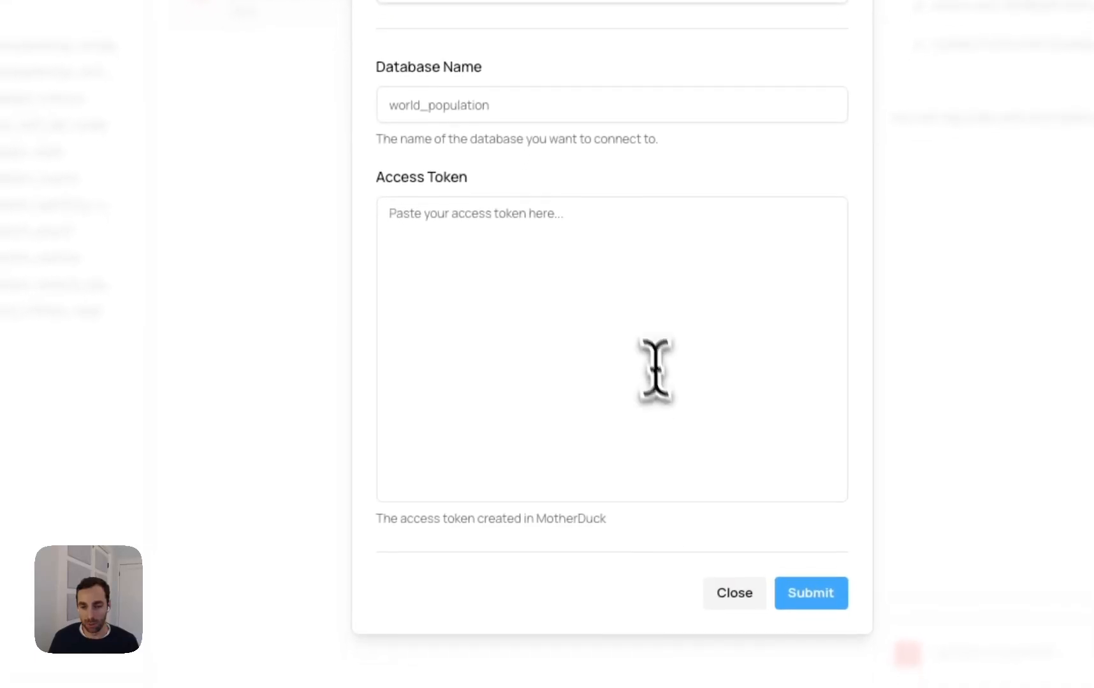
{"action": "left_click", "coordinate": [720, 640]}
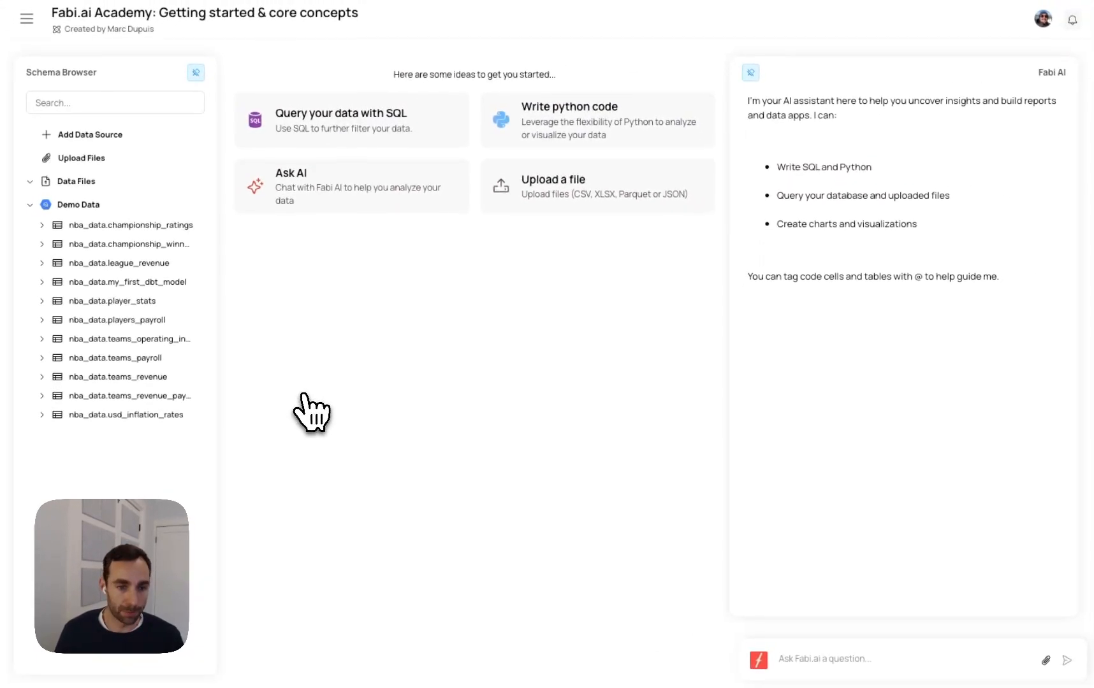
{"action": "left_click", "coordinate": [148, 164]}
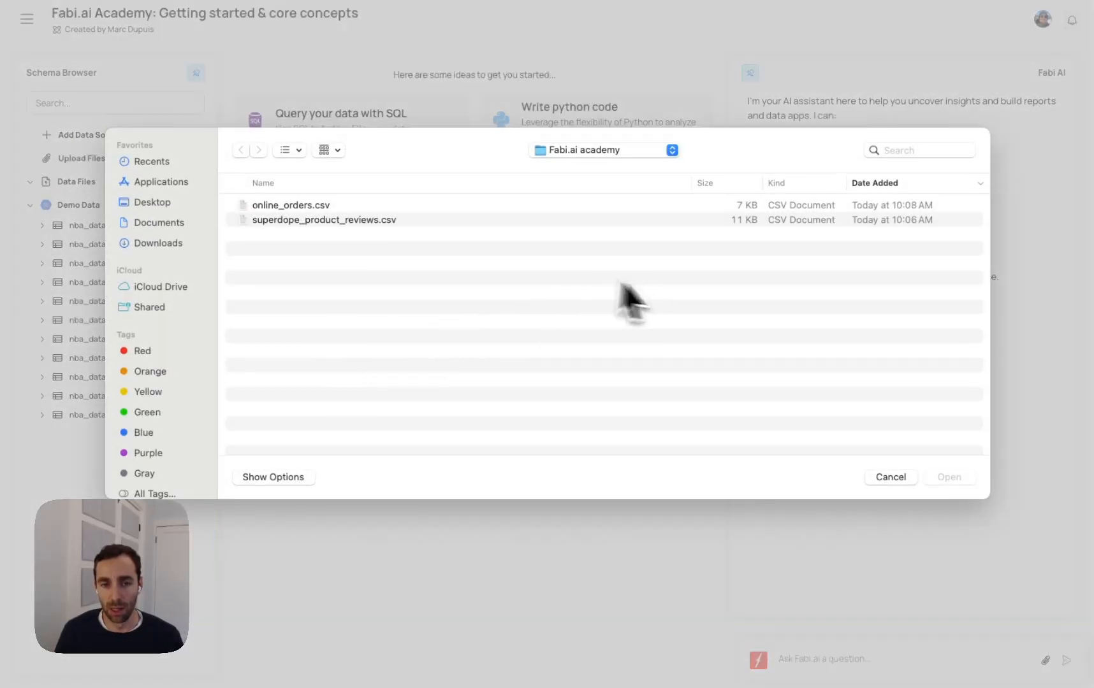
{"action": "left_click", "coordinate": [892, 483]}
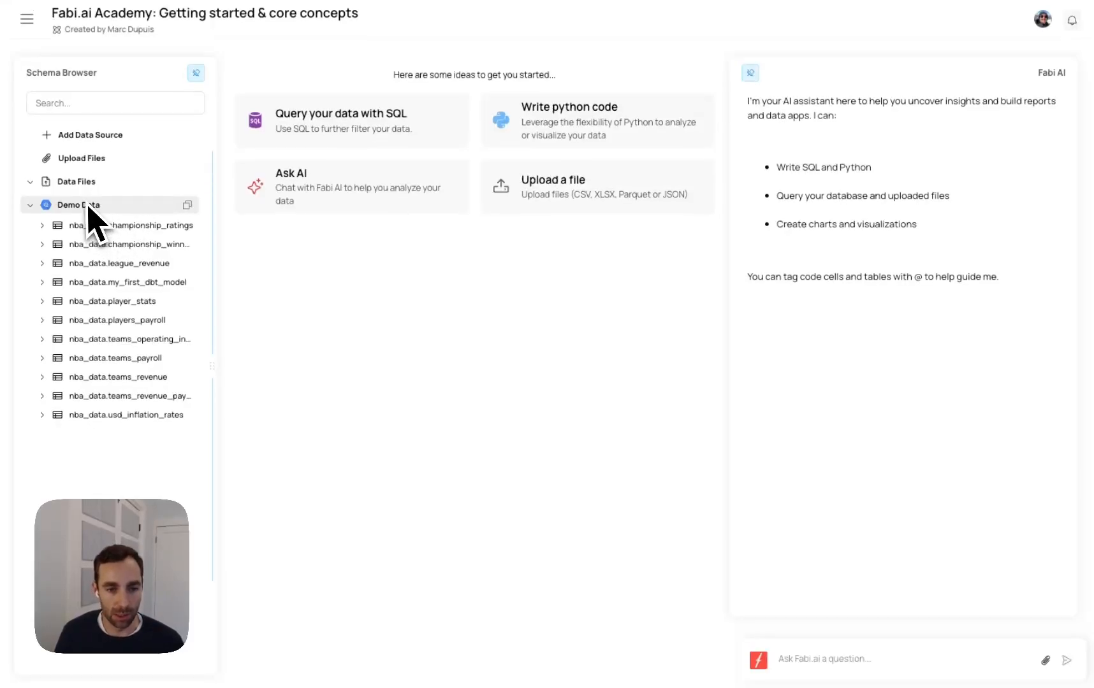
Search the Schema Browser for "player" and preview the columns of the nba_data.player_stats table, closing the preview when done
{"action": "left_click", "coordinate": [80, 103]}
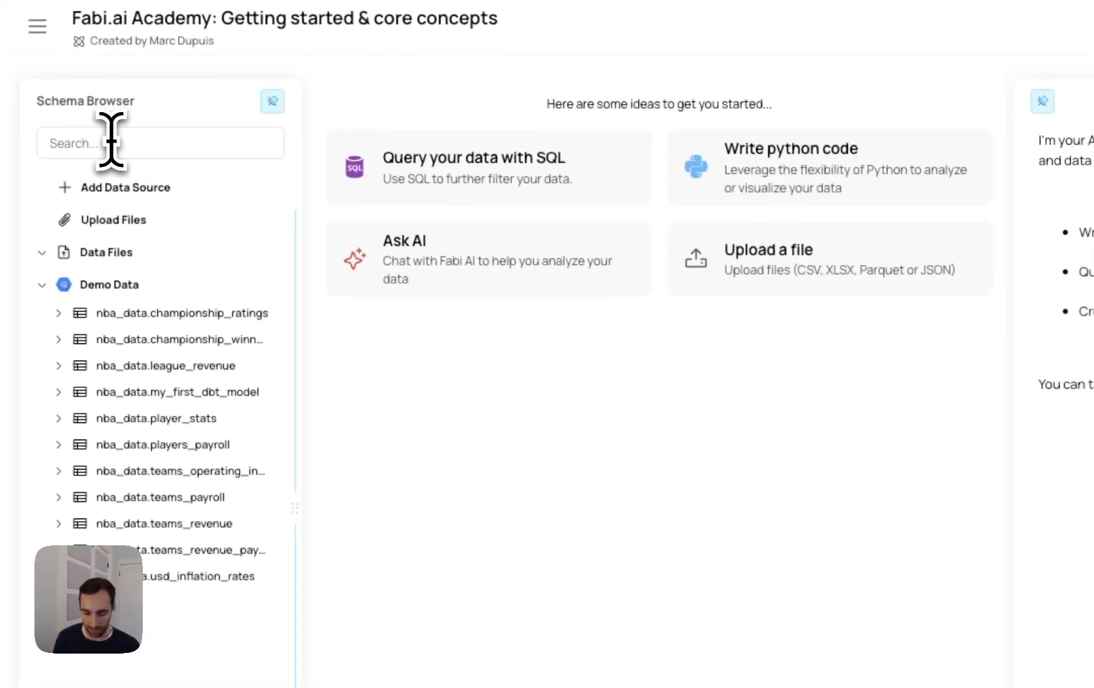
{"action": "type", "text": "player"}
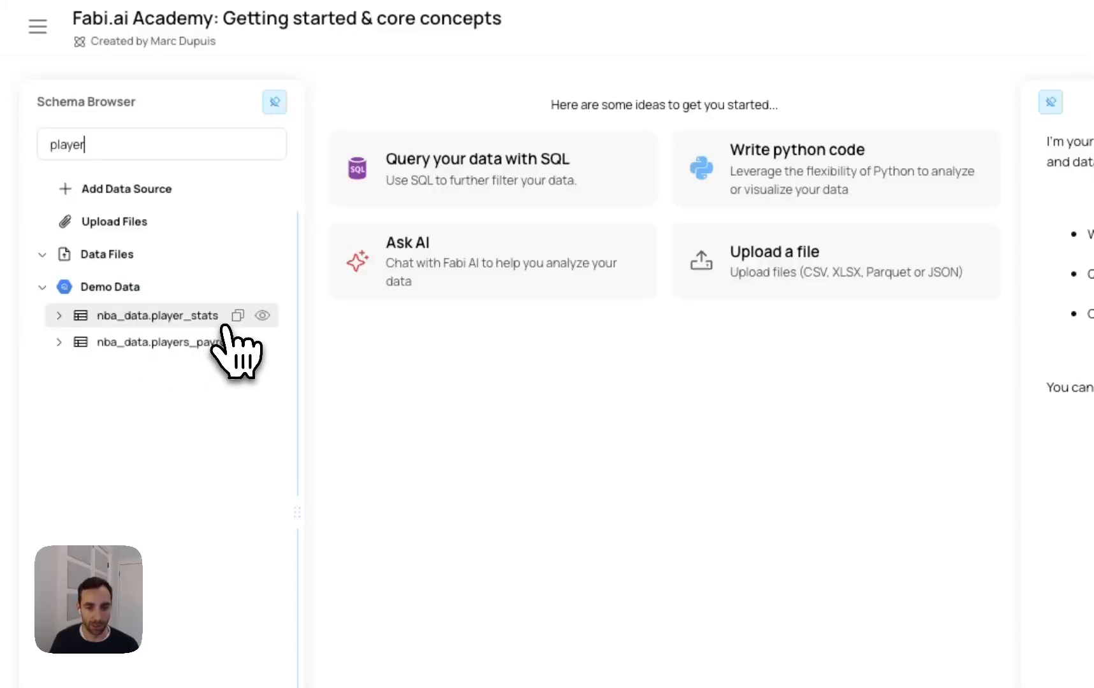
{"action": "left_click", "coordinate": [258, 318]}
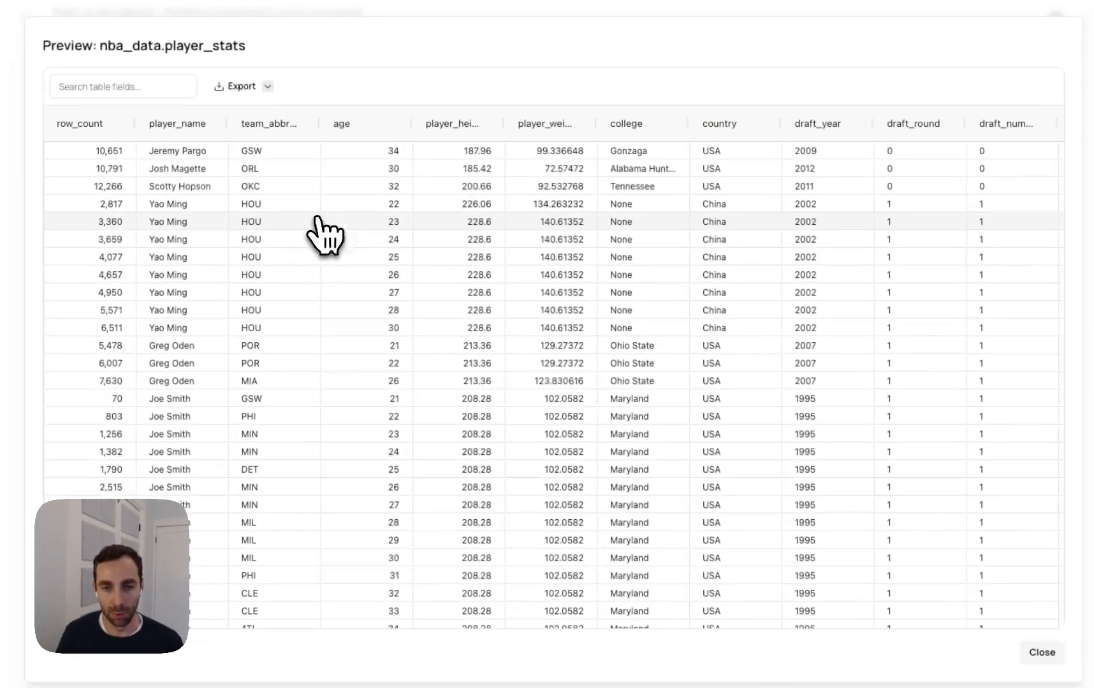
{"action": "scroll", "coordinate": [561, 268], "scroll_direction": "right", "scroll_amount": 5}
{"action": "scroll", "coordinate": [587, 268], "scroll_direction": "left", "scroll_amount": 5}
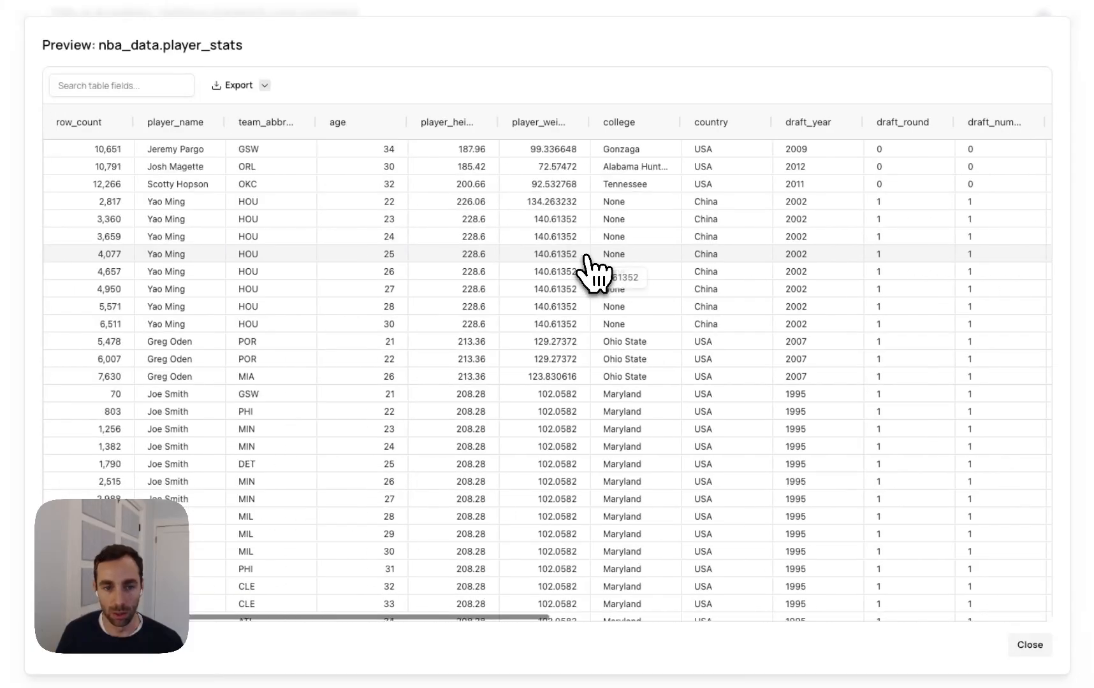
{"action": "left_click", "coordinate": [1032, 645]}
Add a SQL cell on the Demo Data source, run "select * from nba_data.player_stats;" in it, and unpin the Schema Browser
{"action": "left_click", "coordinate": [170, 225]}
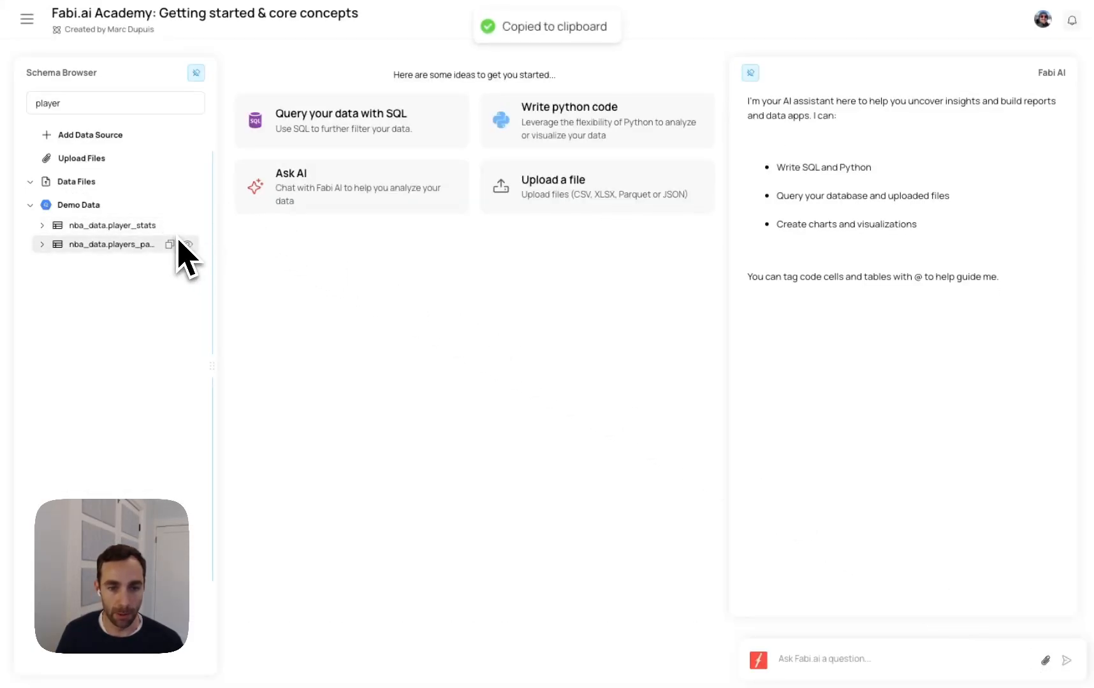
{"action": "left_click", "coordinate": [280, 121]}
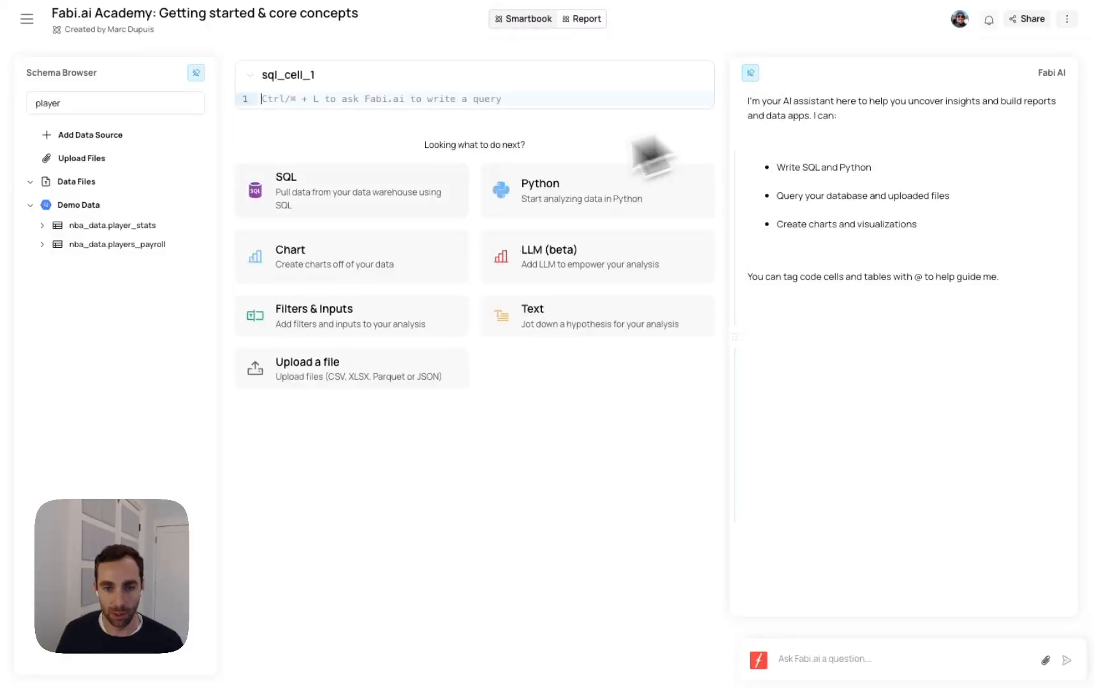
{"action": "left_click", "coordinate": [381, 103]}
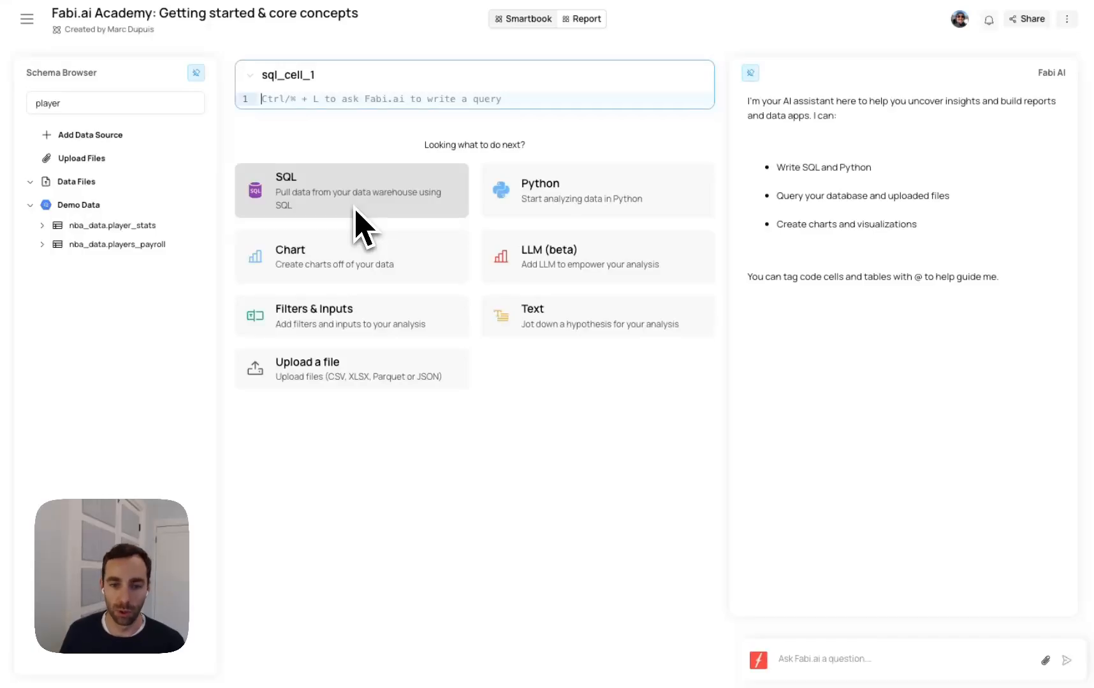
{"action": "type", "text": "sel"}
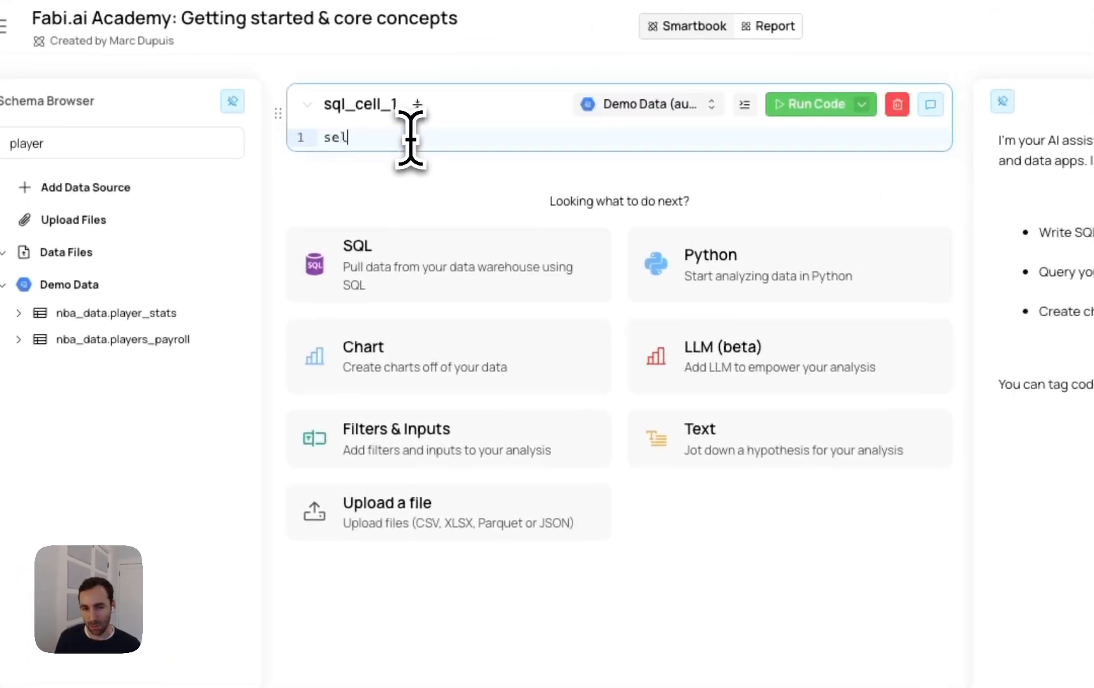
{"action": "type", "text": "et"}
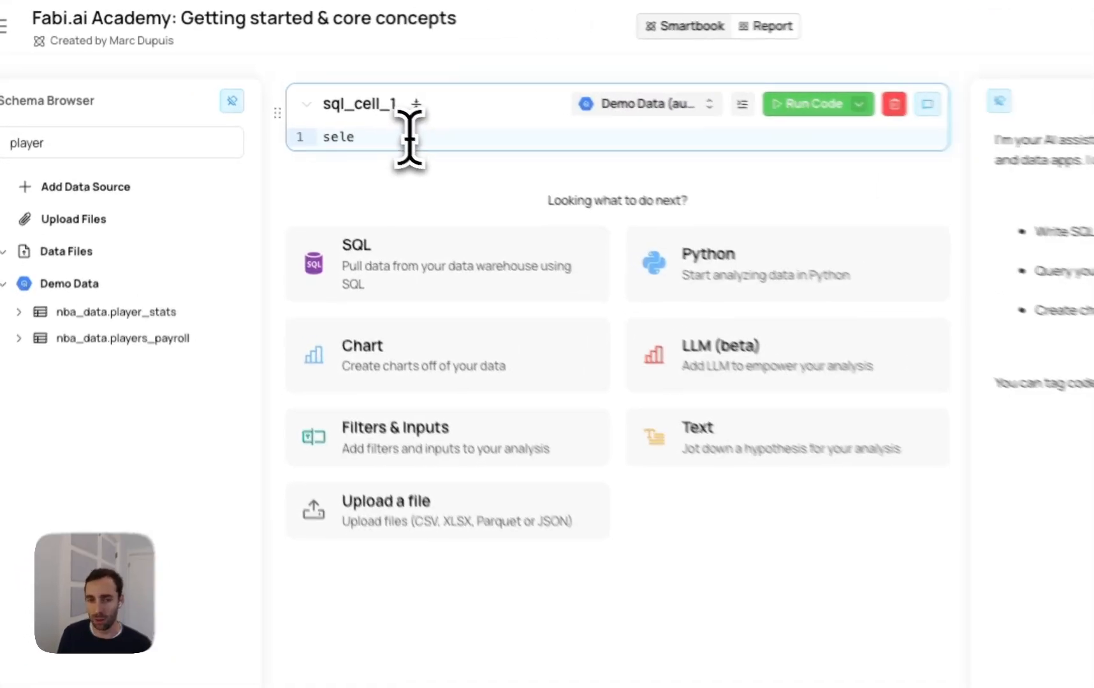
{"action": "type", "text": "ct"}
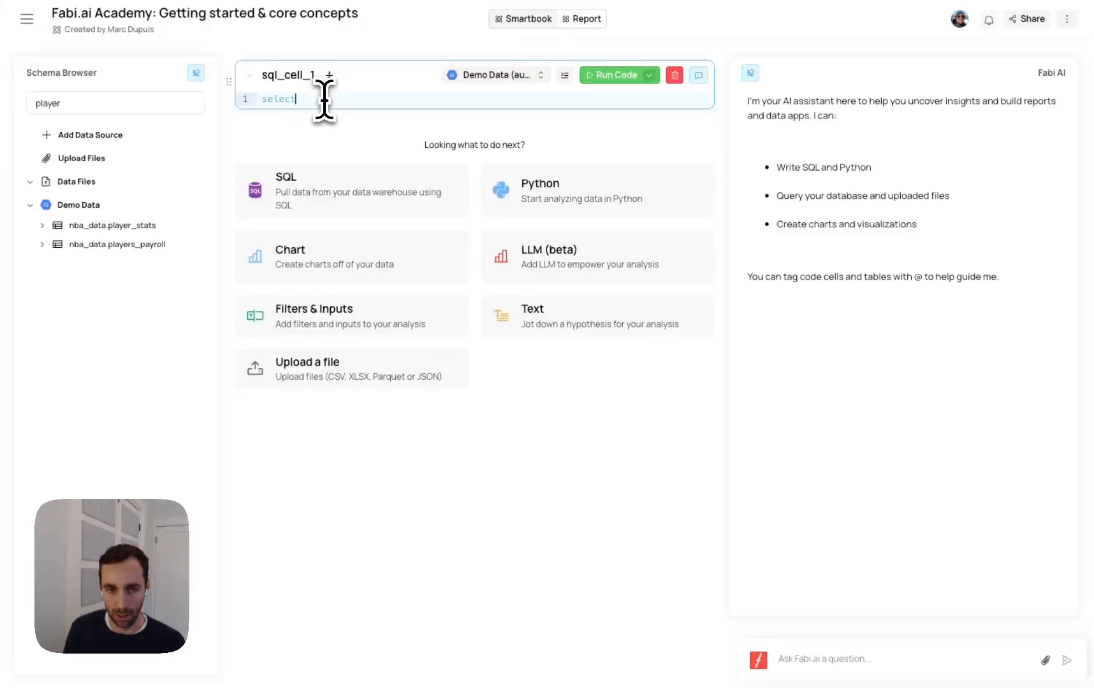
{"action": "type", "text": " * from nba_data.player_stats;"}
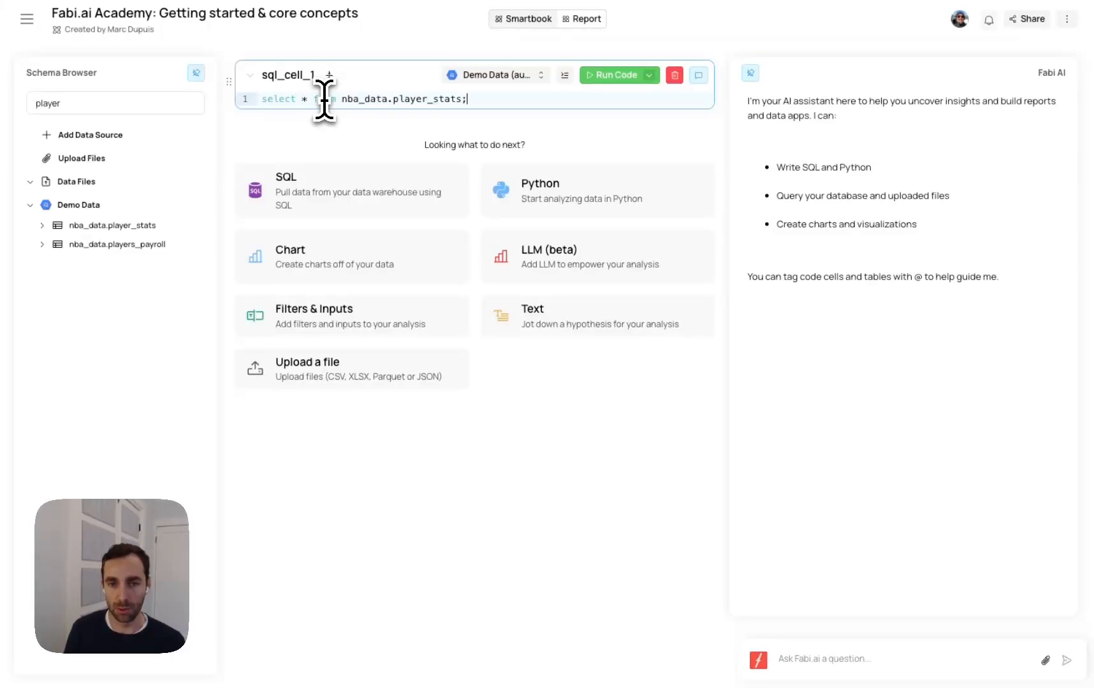
{"action": "left_click", "coordinate": [615, 75]}
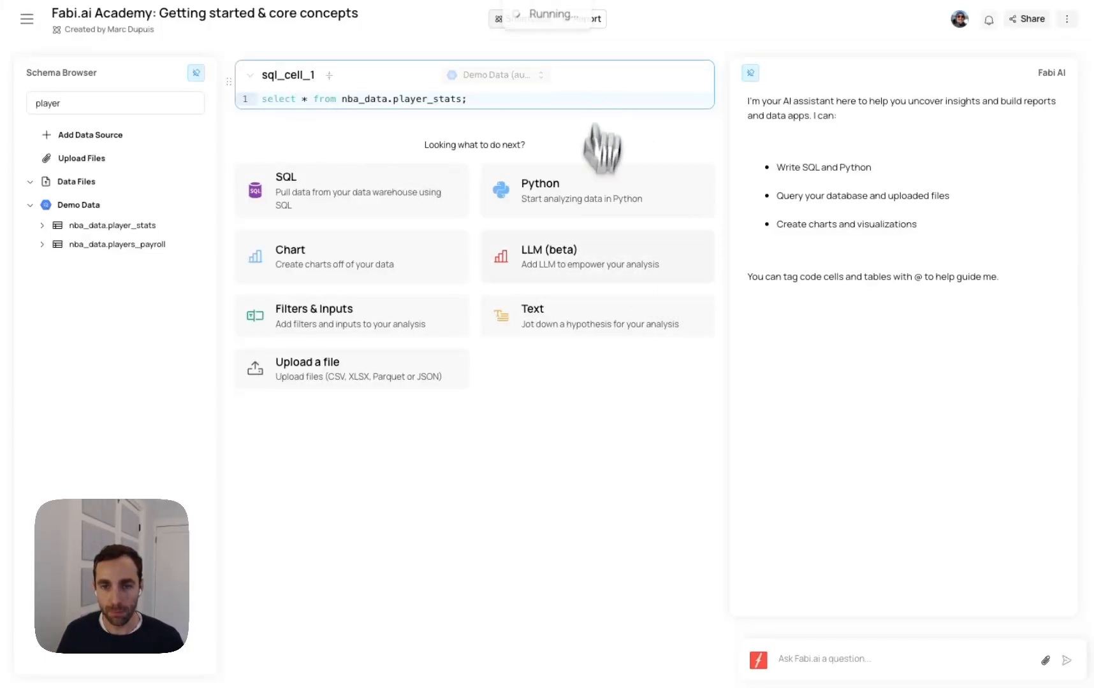
{"action": "left_click", "coordinate": [196, 72]}
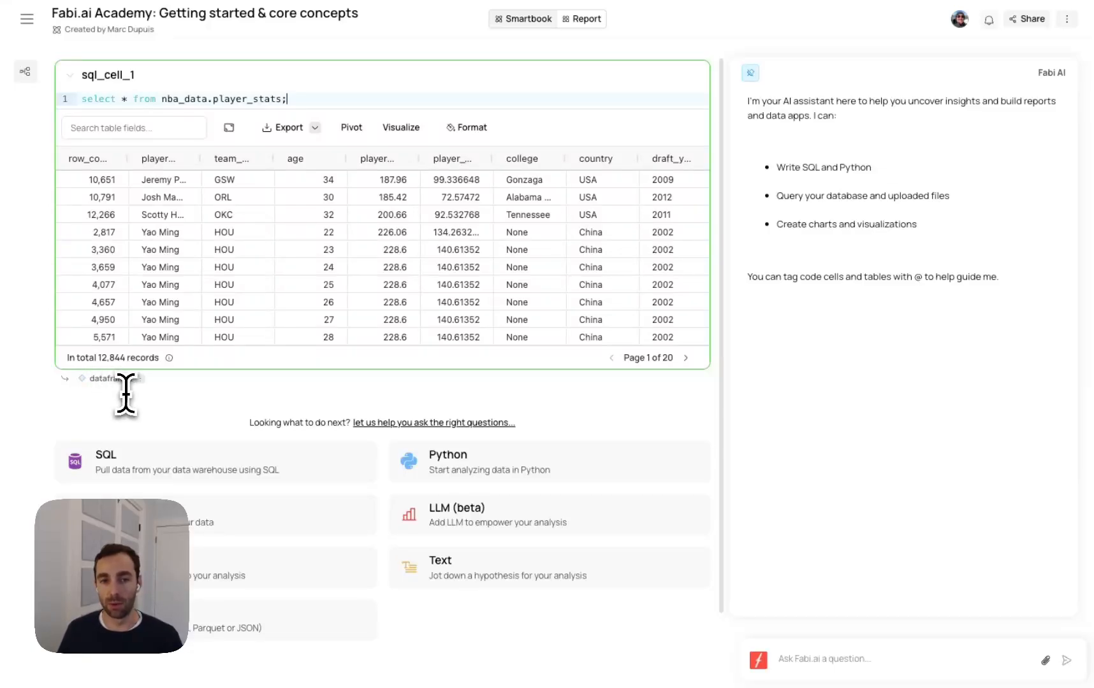
Try out the query's dataframe in a temporary Python cell running "print(dataframe1.head(10))", and delete that cell
{"action": "left_click", "coordinate": [405, 475]}
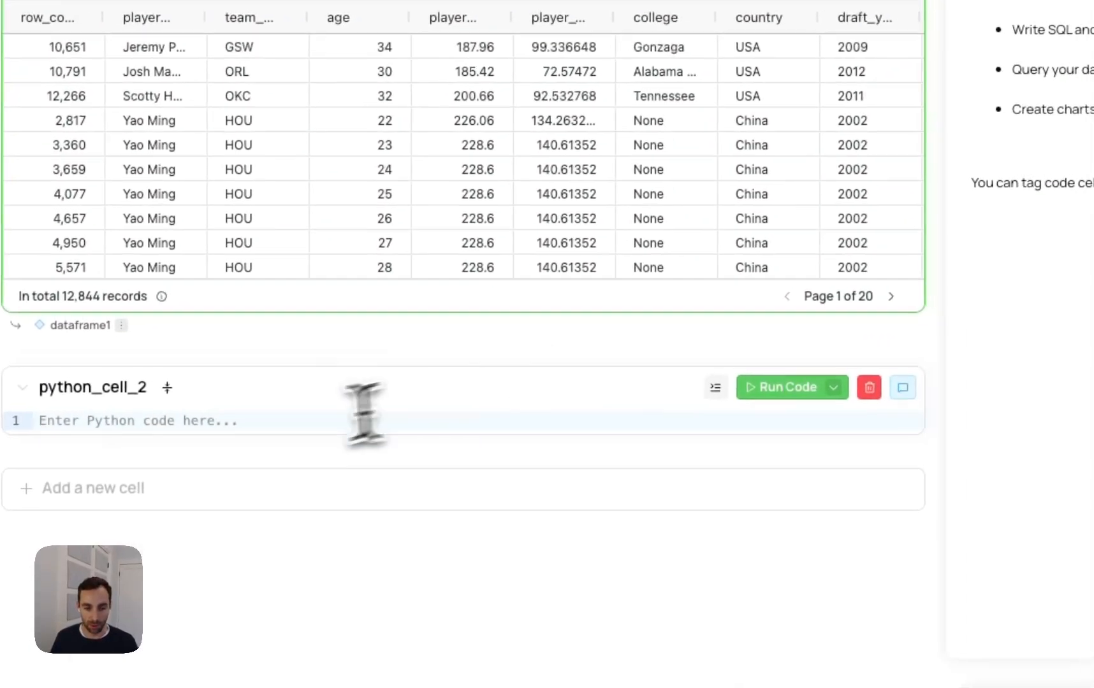
{"action": "type", "text": "pri"}
{"action": "key", "text": "Return"}
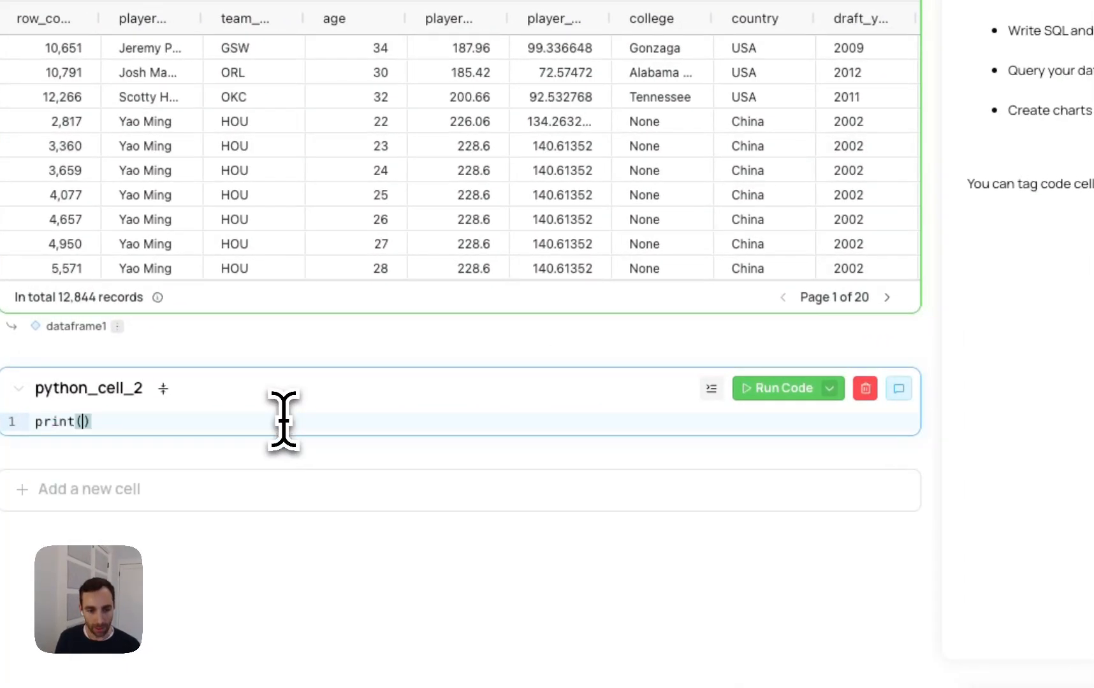
{"action": "type", "text": "dataf"}
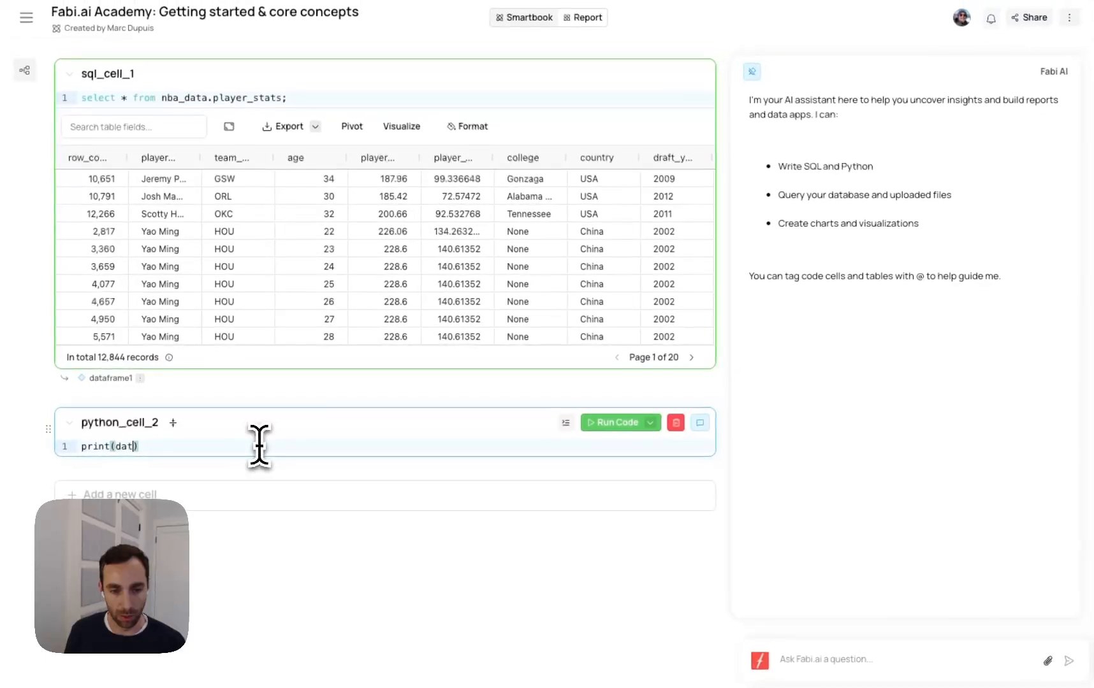
{"action": "type", "text": "rame1.head(1"}
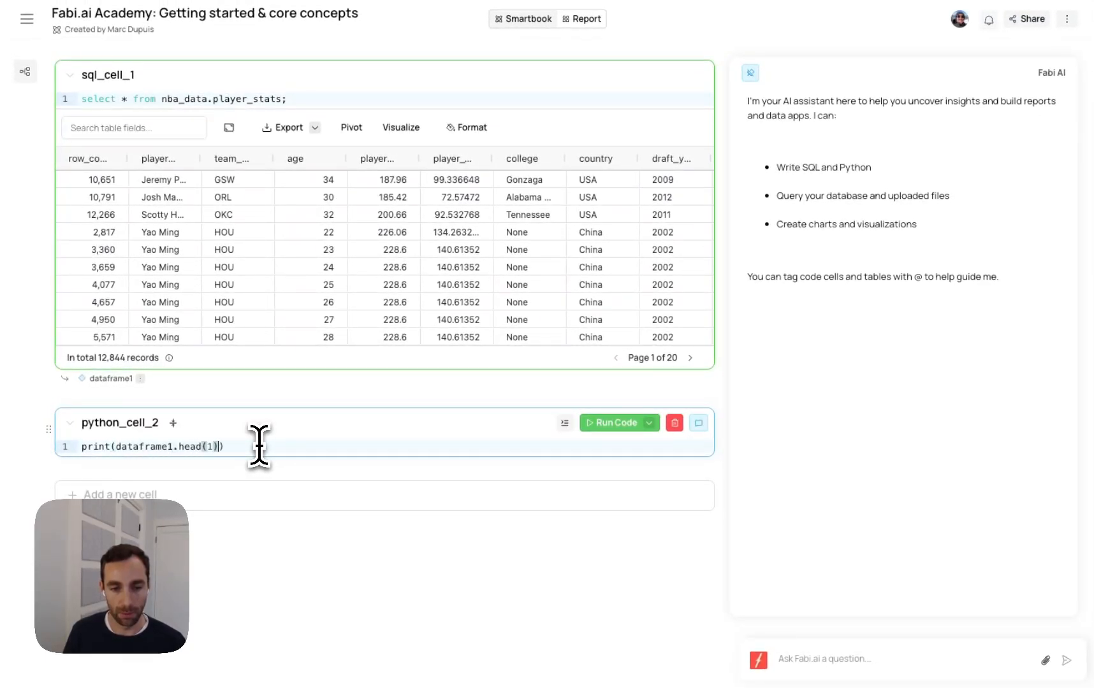
{"action": "type", "text": ")0"}
{"action": "key", "text": "BackSpace"}
{"action": "key", "text": "BackSpace"}
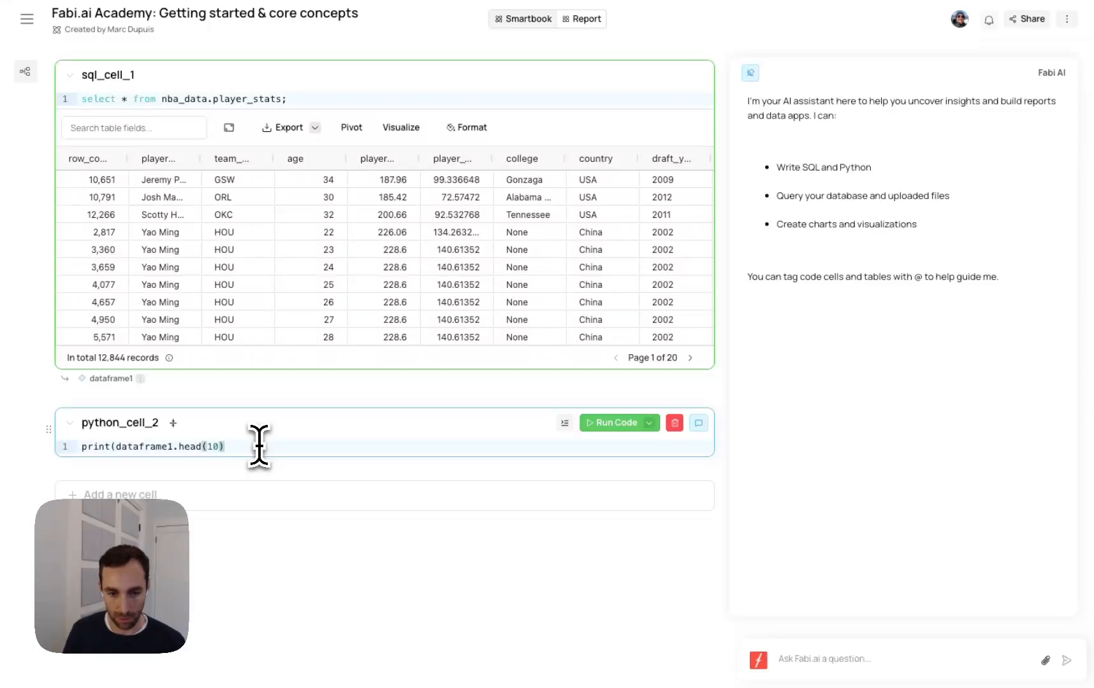
{"action": "left_click", "coordinate": [613, 422]}
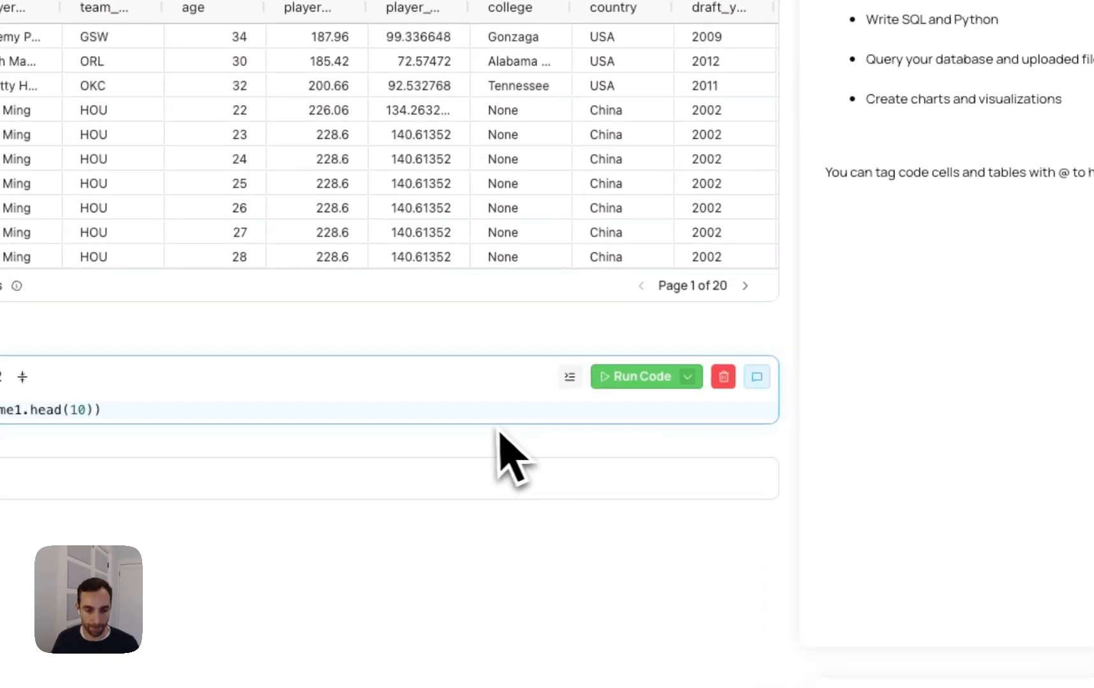
{"action": "scroll", "coordinate": [492, 430], "scroll_direction": "down", "scroll_amount": 2}
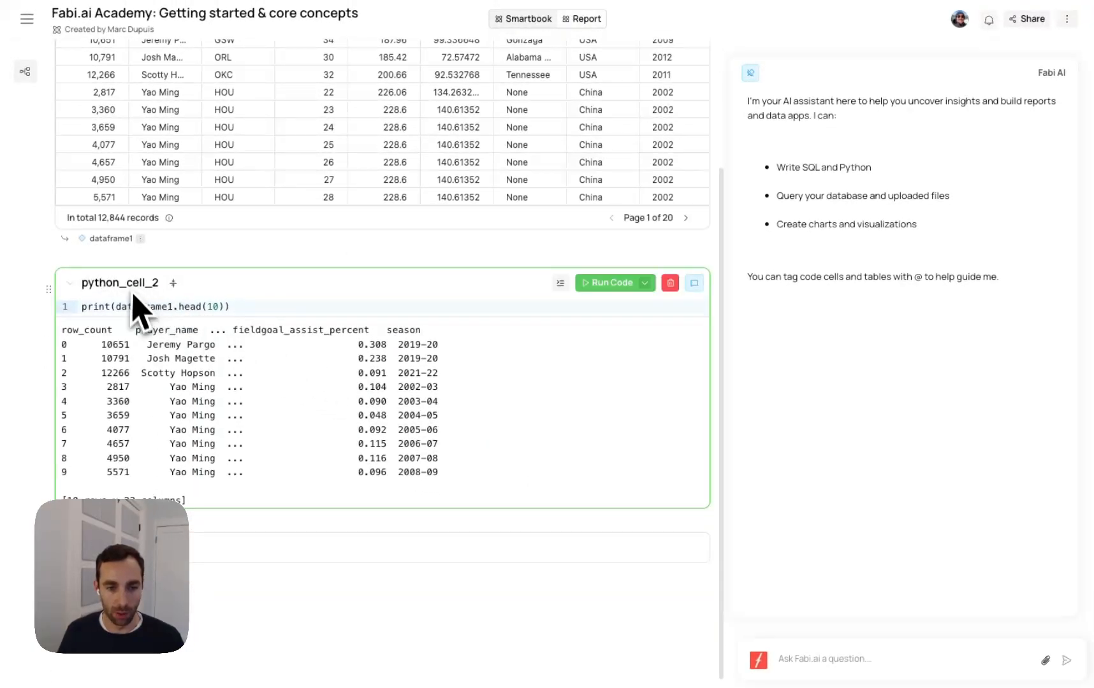
{"action": "left_click", "coordinate": [670, 283]}
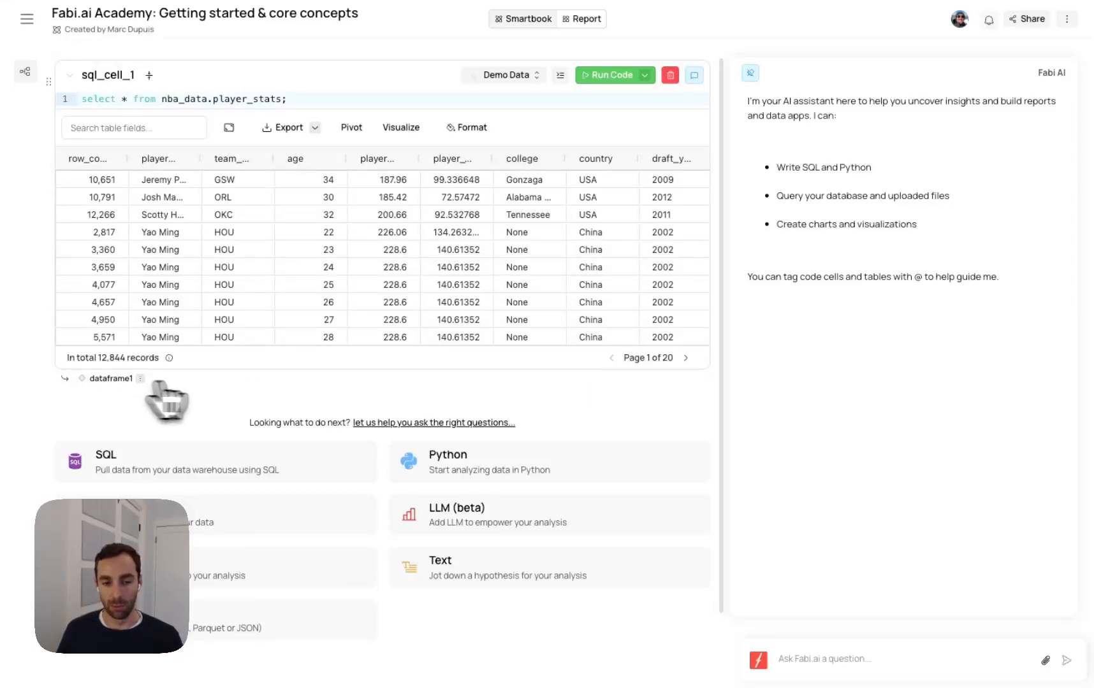
Ask the AI assistant to compute average stats for each player and plot average points scored vs defensive rebound percentage for each player
{"action": "left_click", "coordinate": [818, 660]}
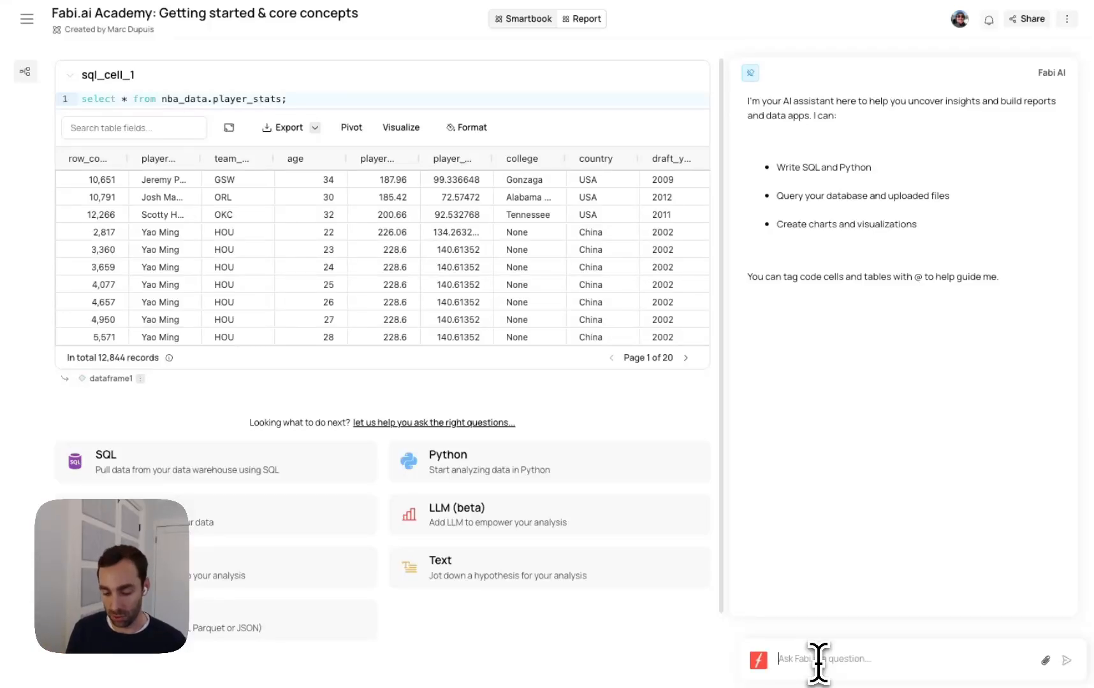
{"action": "type", "text": "compute the avearge"}
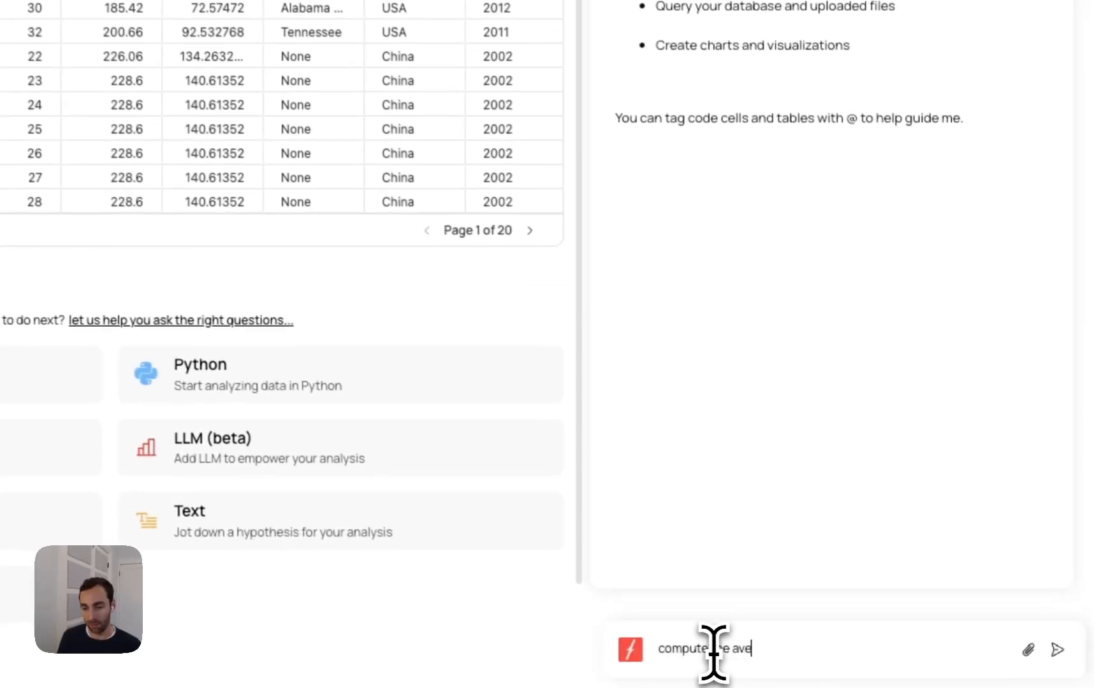
{"action": "type", "text": " stats for each player and plot"}
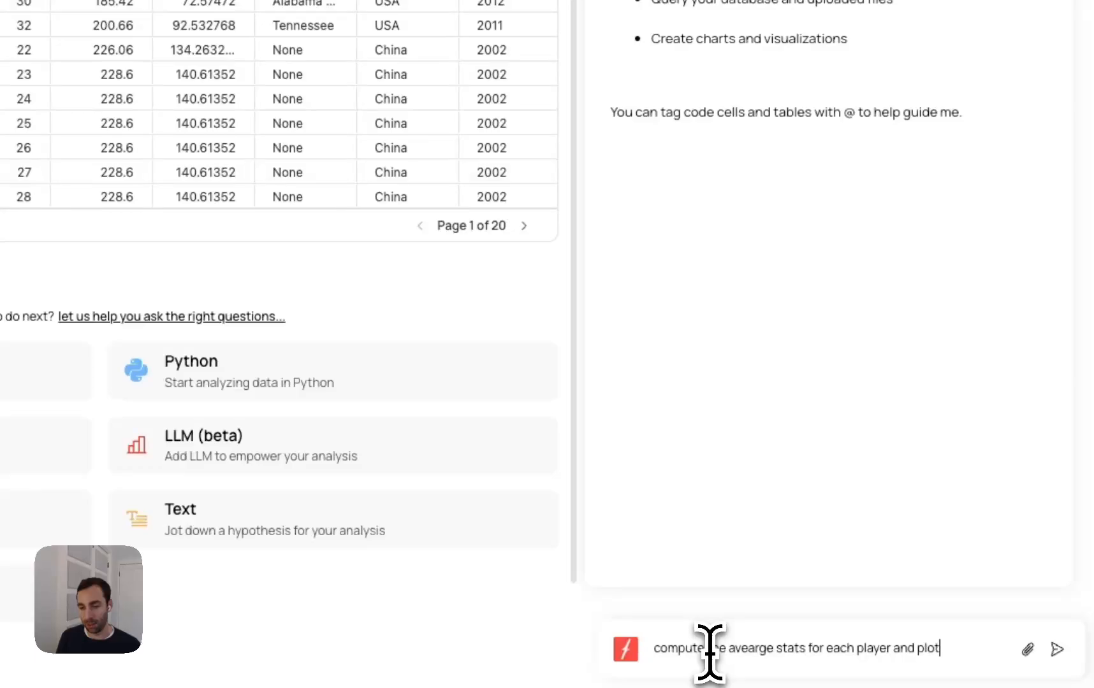
{"action": "type", "text": "e averag"}
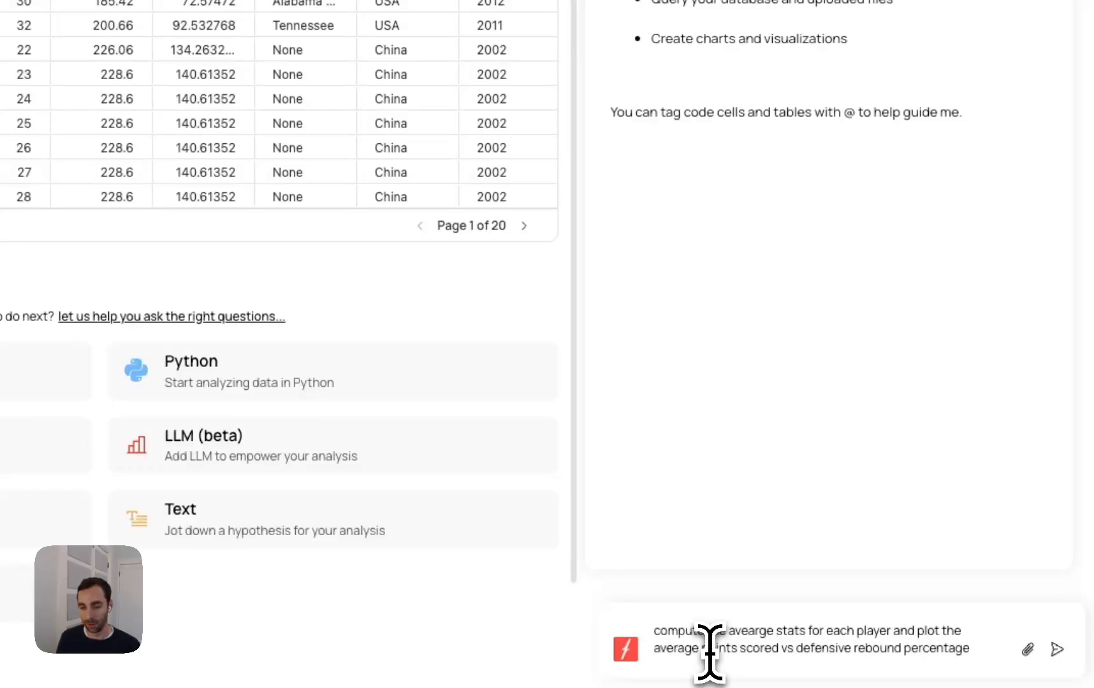
{"action": "type", "text": "or ea"}
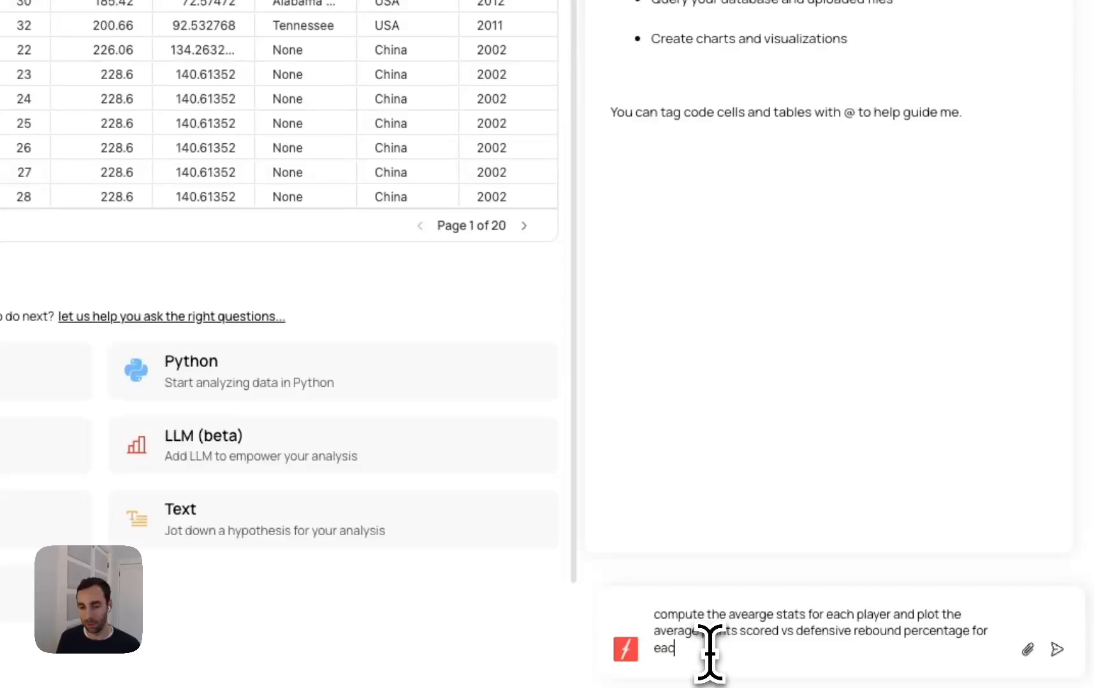
{"action": "type", "text": "ch player"}
{"action": "key", "text": "Return"}
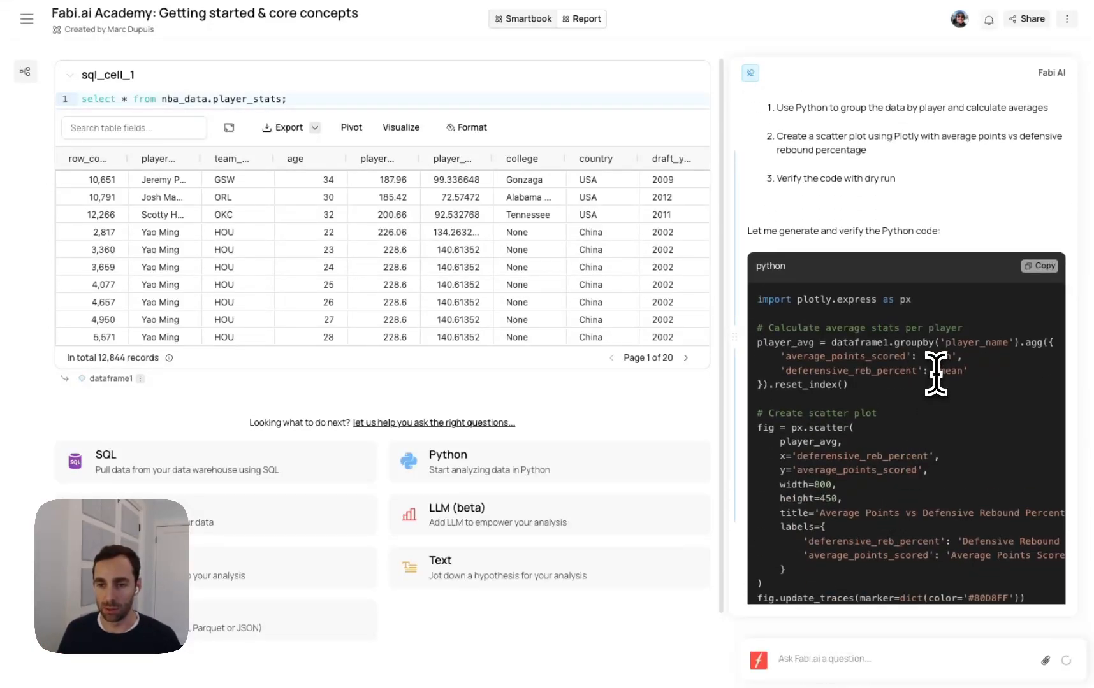
Review the assistant's plan and generated Plotly code that uses dataframe1, and add the code to the Smartbook as a new cell
{"action": "scroll", "coordinate": [854, 224], "scroll_direction": "up", "scroll_amount": 3}
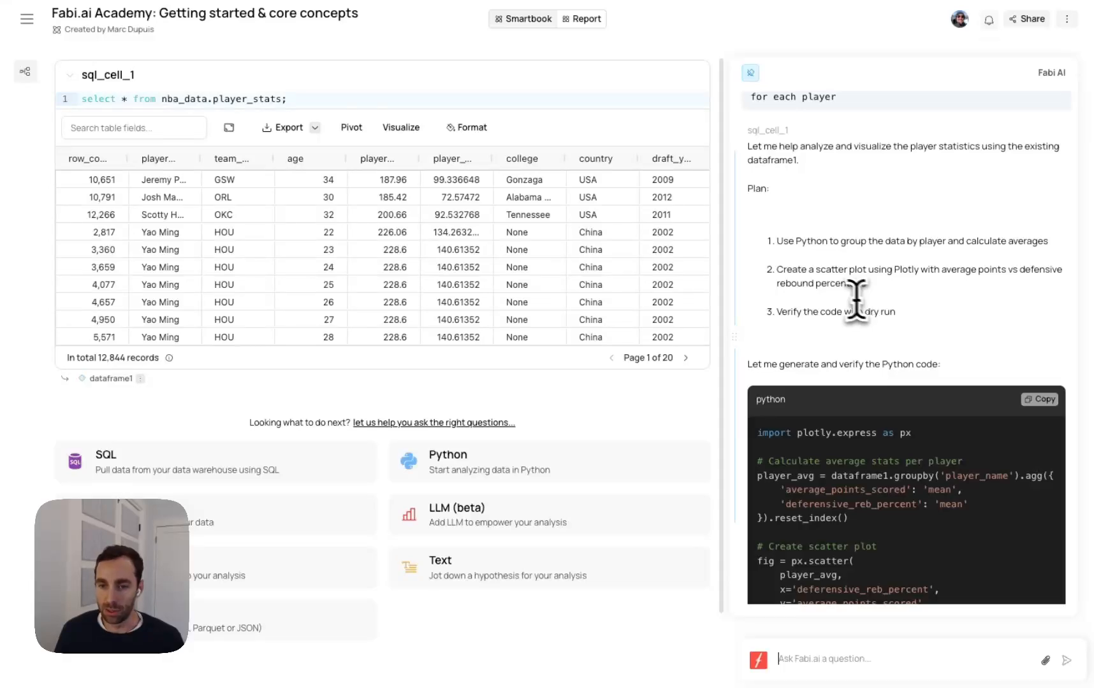
{"action": "scroll", "coordinate": [835, 277], "scroll_direction": "down", "scroll_amount": 3}
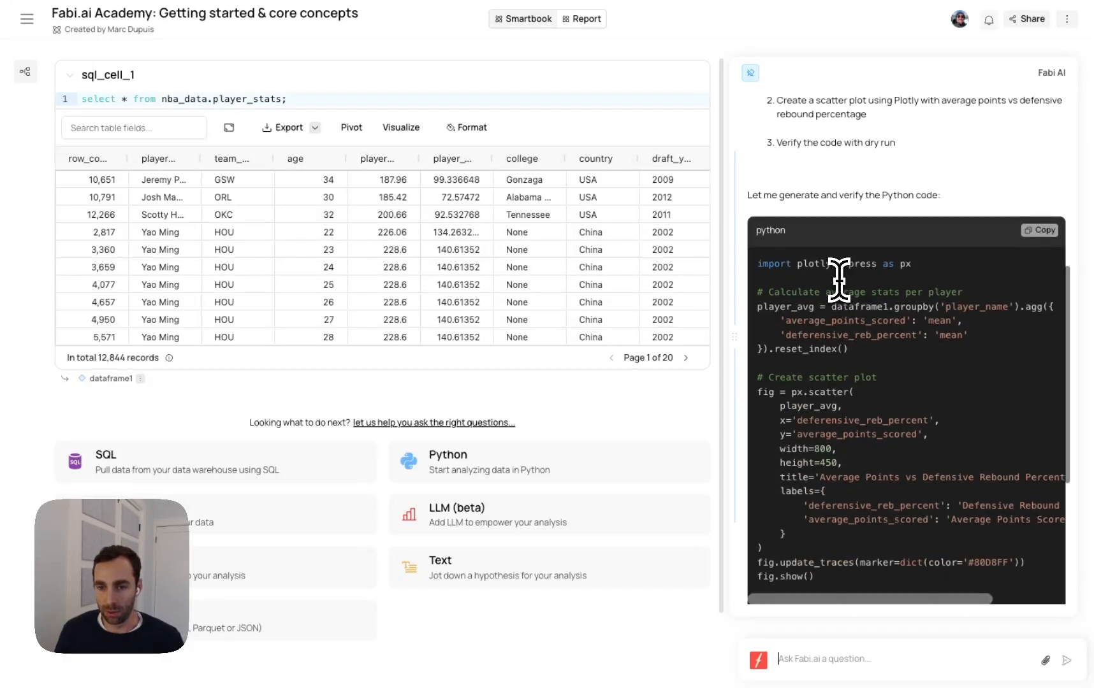
{"action": "scroll", "coordinate": [838, 278], "scroll_direction": "up", "scroll_amount": 2}
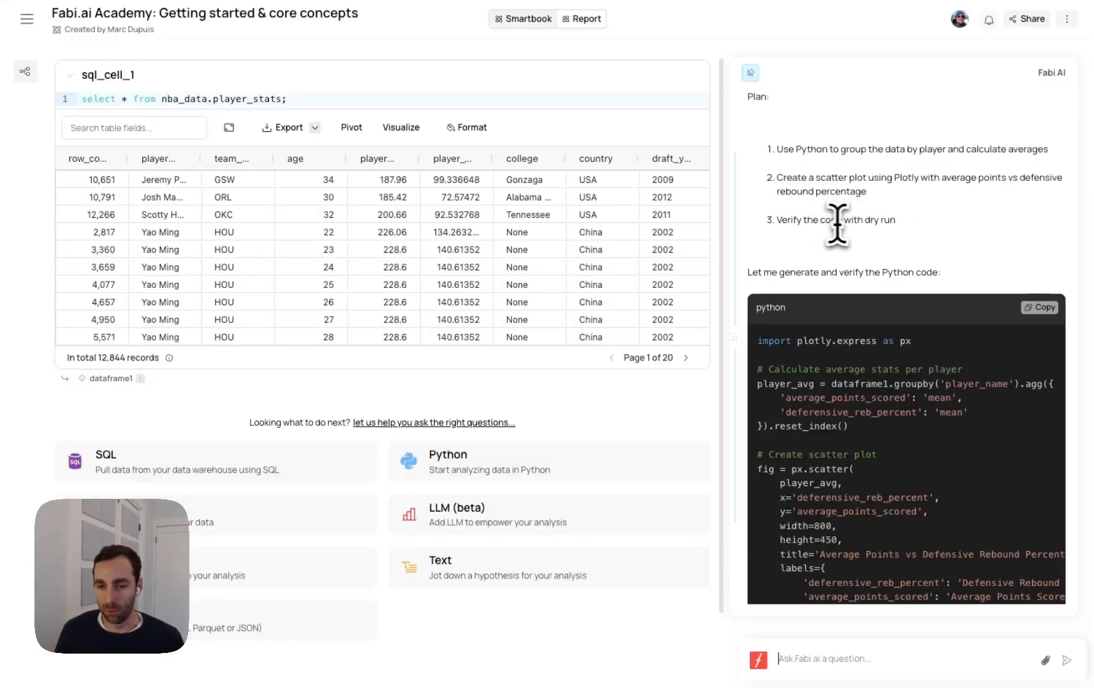
{"action": "scroll", "coordinate": [842, 224], "scroll_direction": "down", "scroll_amount": 3}
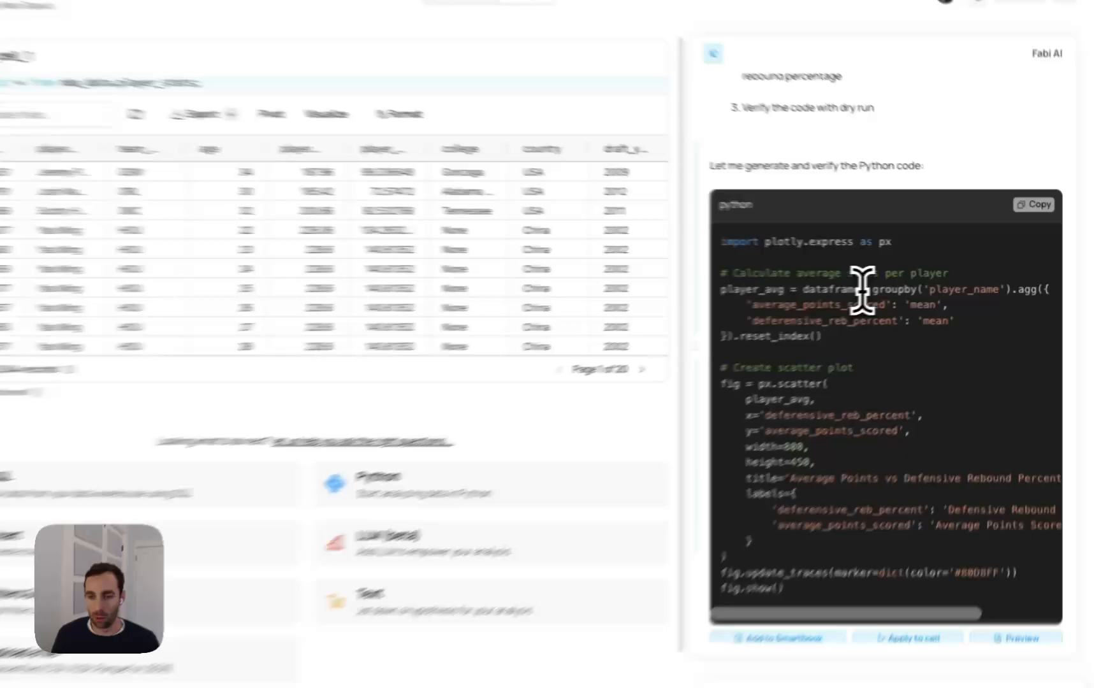
{"action": "double_click", "coordinate": [861, 290]}
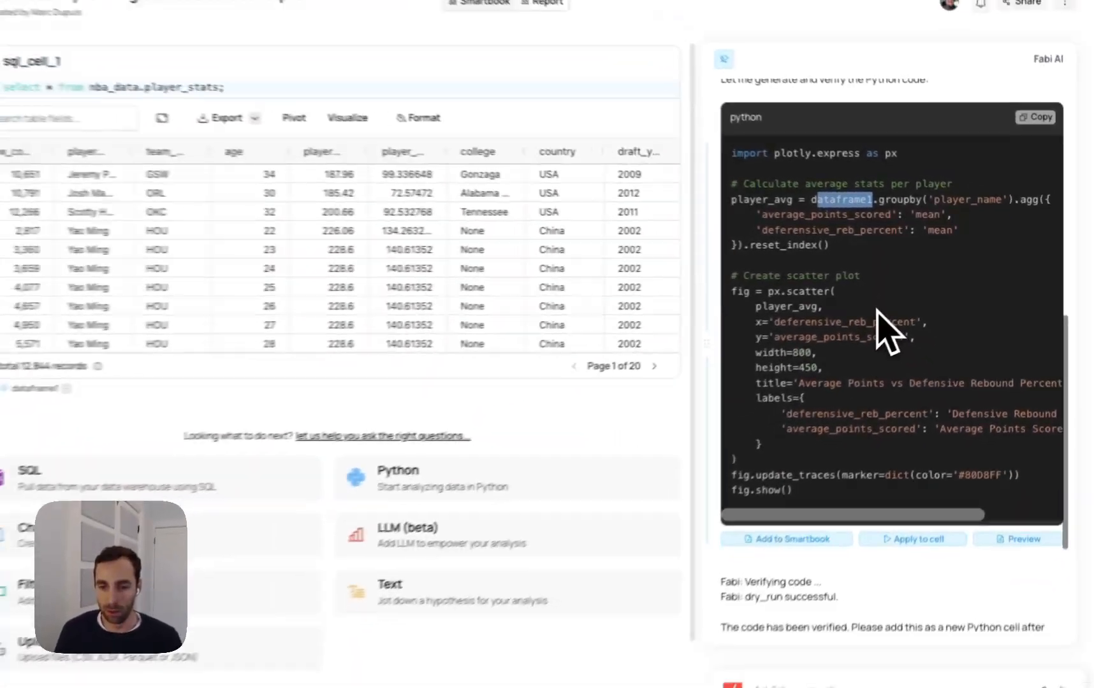
{"action": "scroll", "coordinate": [956, 555], "scroll_direction": "down", "scroll_amount": 1}
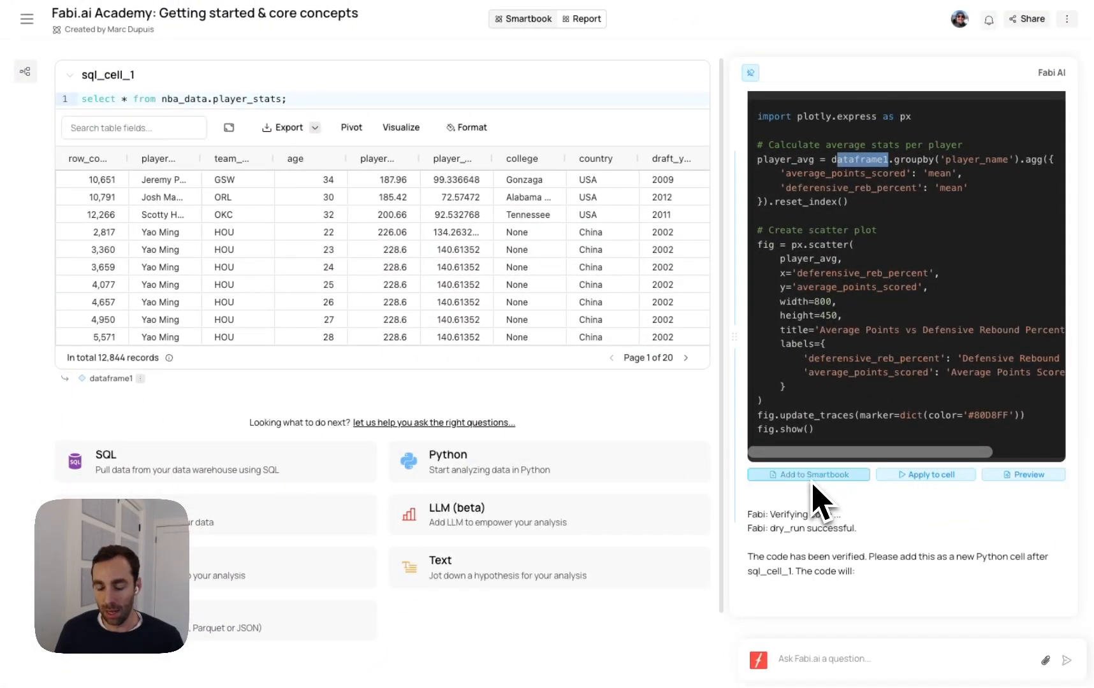
{"action": "scroll", "coordinate": [848, 484], "scroll_direction": "down", "scroll_amount": 4}
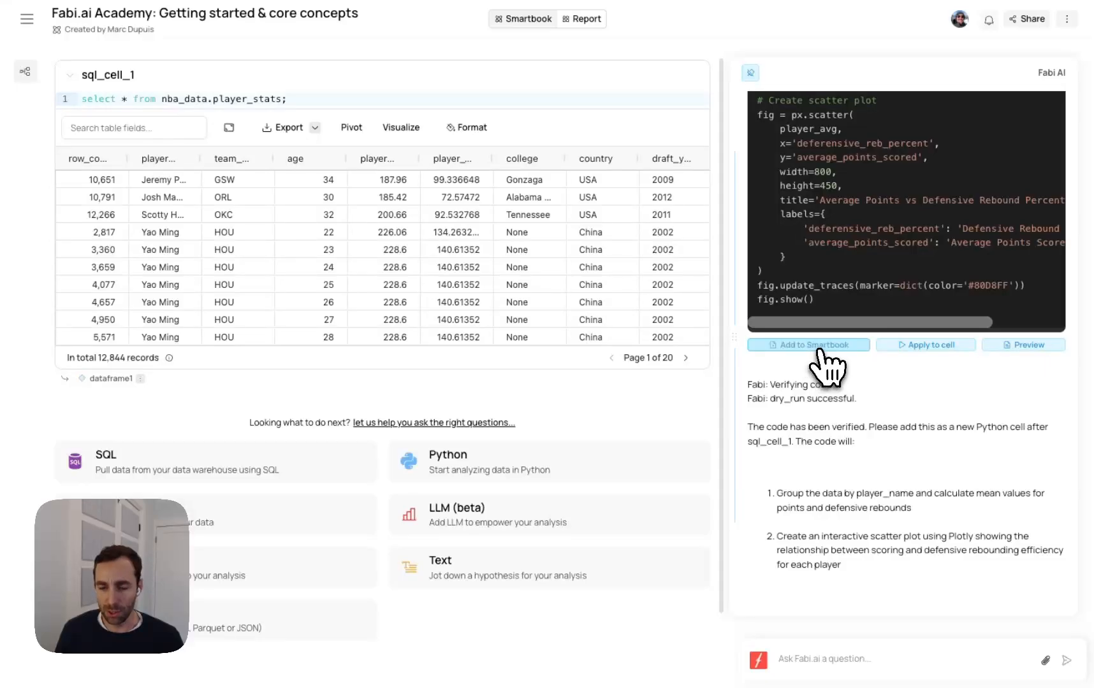
{"action": "left_click", "coordinate": [821, 348]}
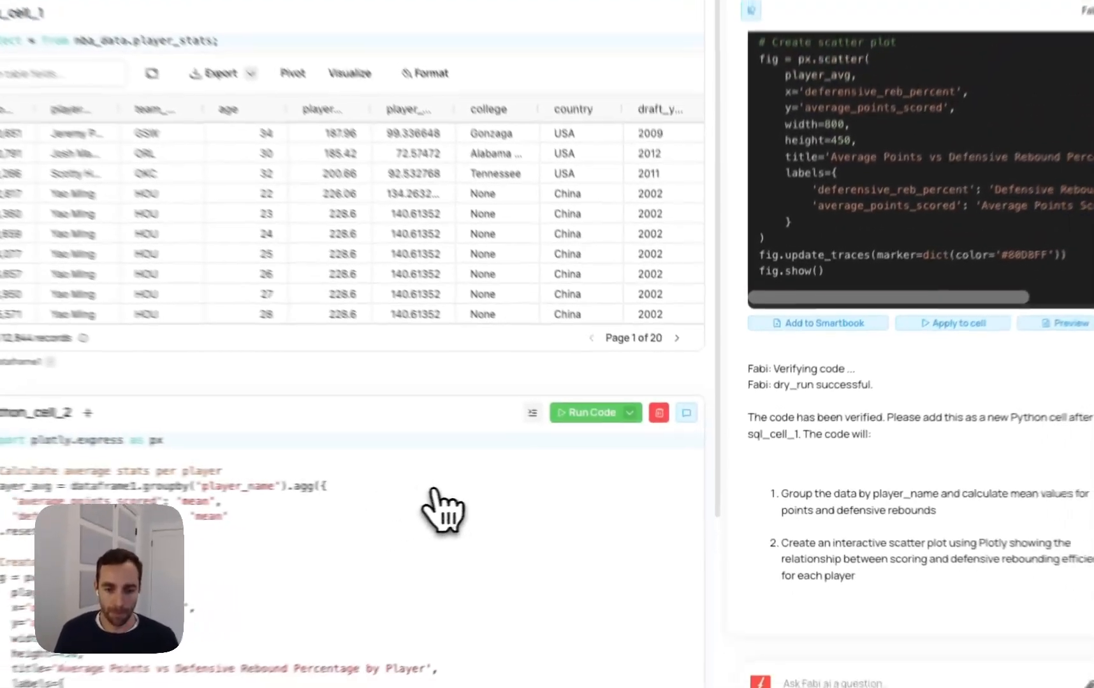
Examine the new Python cell's code and its Average Points vs Defensive Rebound Percentage scatter plot, along with the SQL cell feeding it
{"action": "scroll", "coordinate": [501, 513], "scroll_direction": "down", "scroll_amount": 3}
{"action": "scroll", "coordinate": [293, 432], "scroll_direction": "up", "scroll_amount": 5}
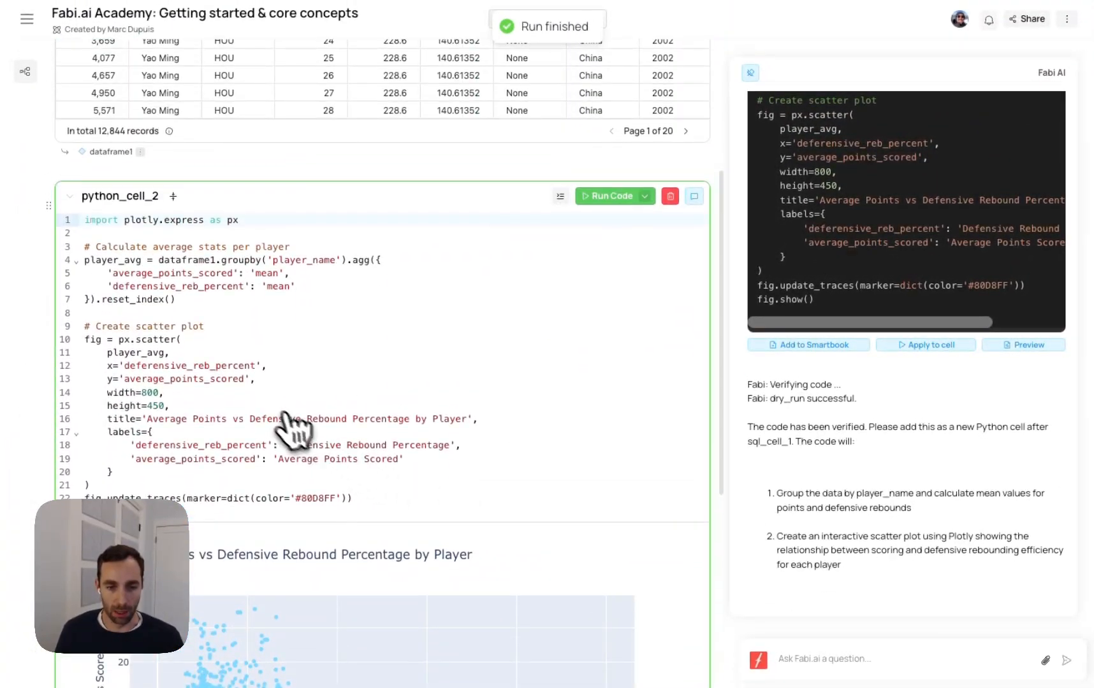
{"action": "scroll", "coordinate": [236, 350], "scroll_direction": "down", "scroll_amount": 4}
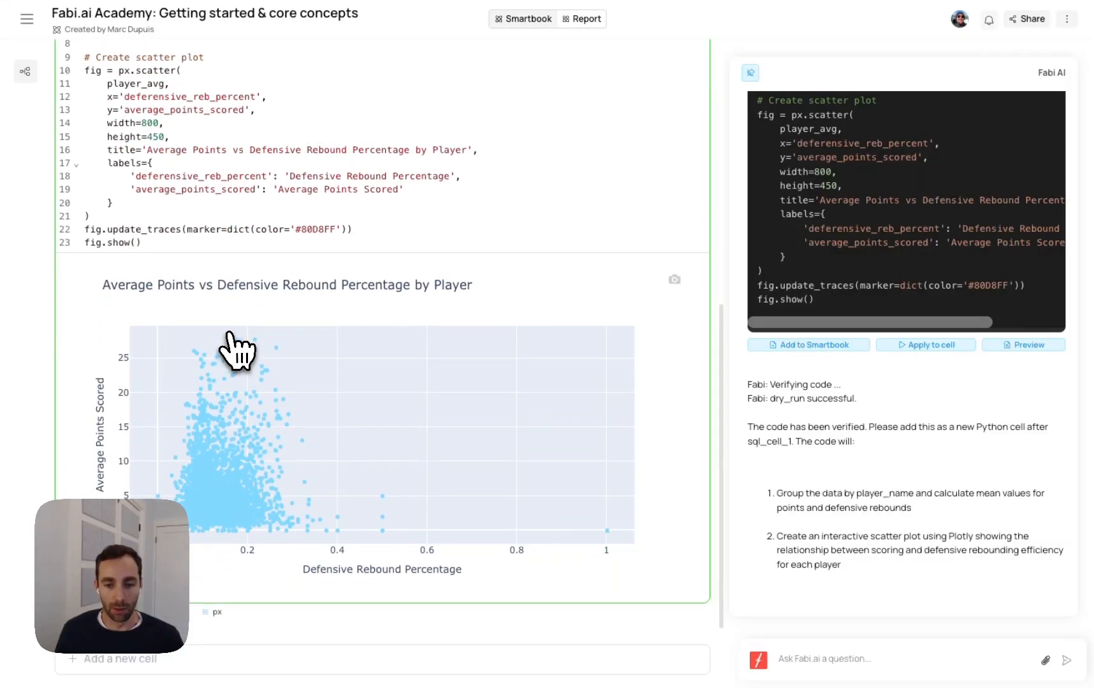
{"action": "scroll", "coordinate": [235, 351], "scroll_direction": "up", "scroll_amount": 7}
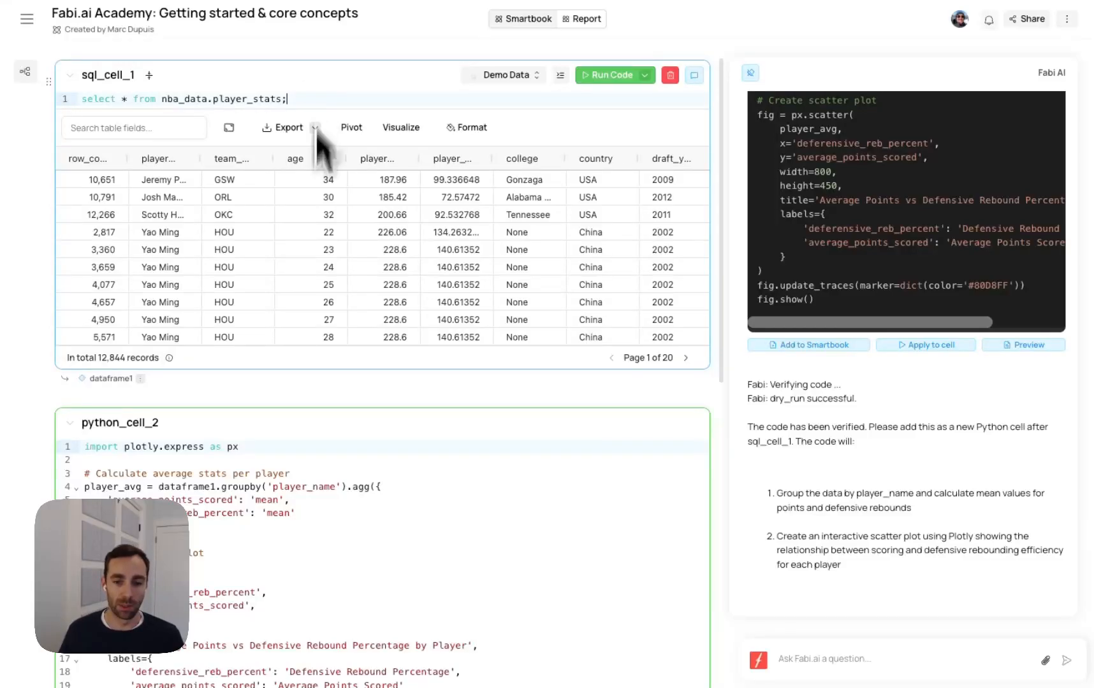
{"action": "scroll", "coordinate": [376, 540], "scroll_direction": "down", "scroll_amount": 6}
{"action": "scroll", "coordinate": [376, 540], "scroll_direction": "down", "scroll_amount": 2}
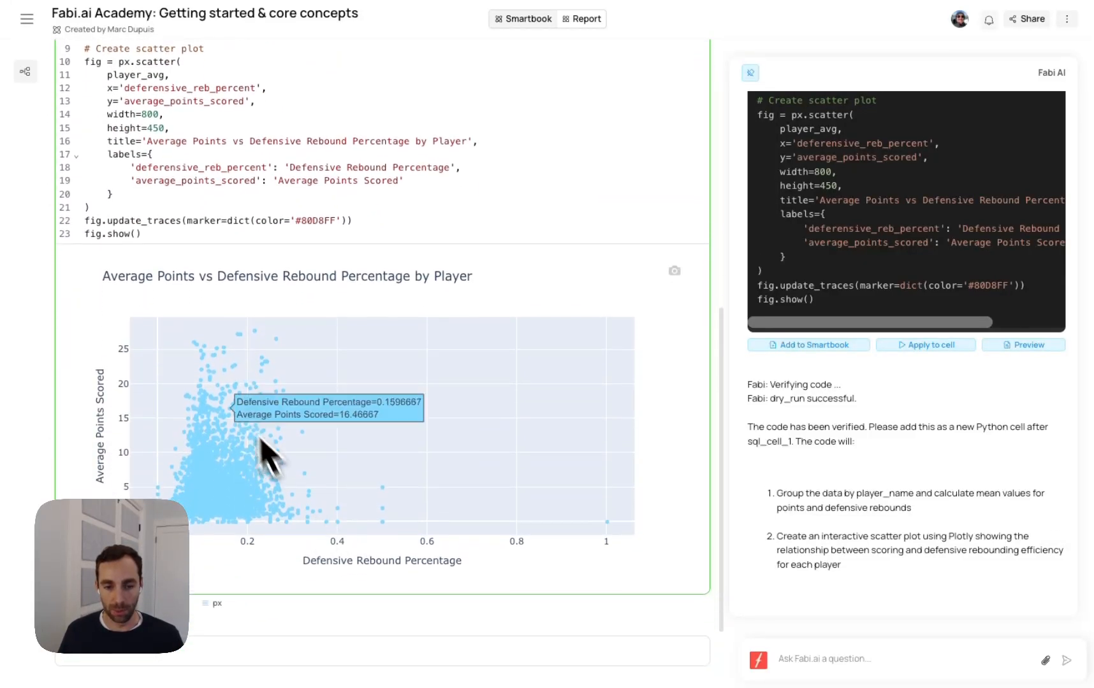
{"action": "scroll", "coordinate": [222, 377], "scroll_direction": "up", "scroll_amount": 5}
{"action": "scroll", "coordinate": [222, 377], "scroll_direction": "up", "scroll_amount": 3}
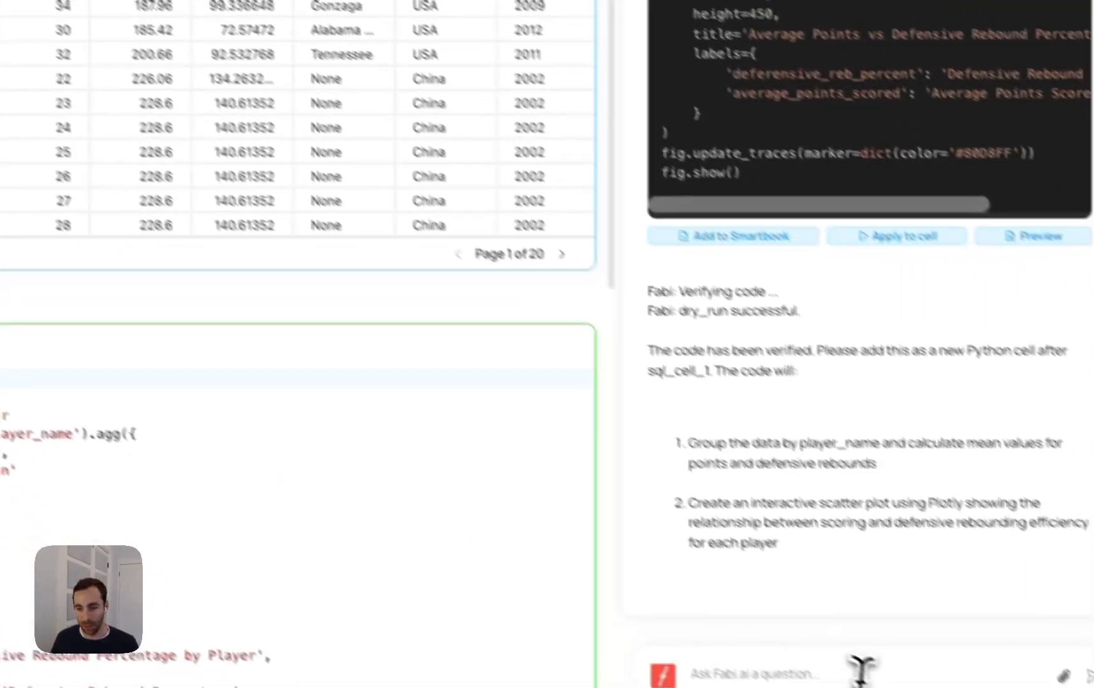
{"action": "left_click", "coordinate": [892, 659]}
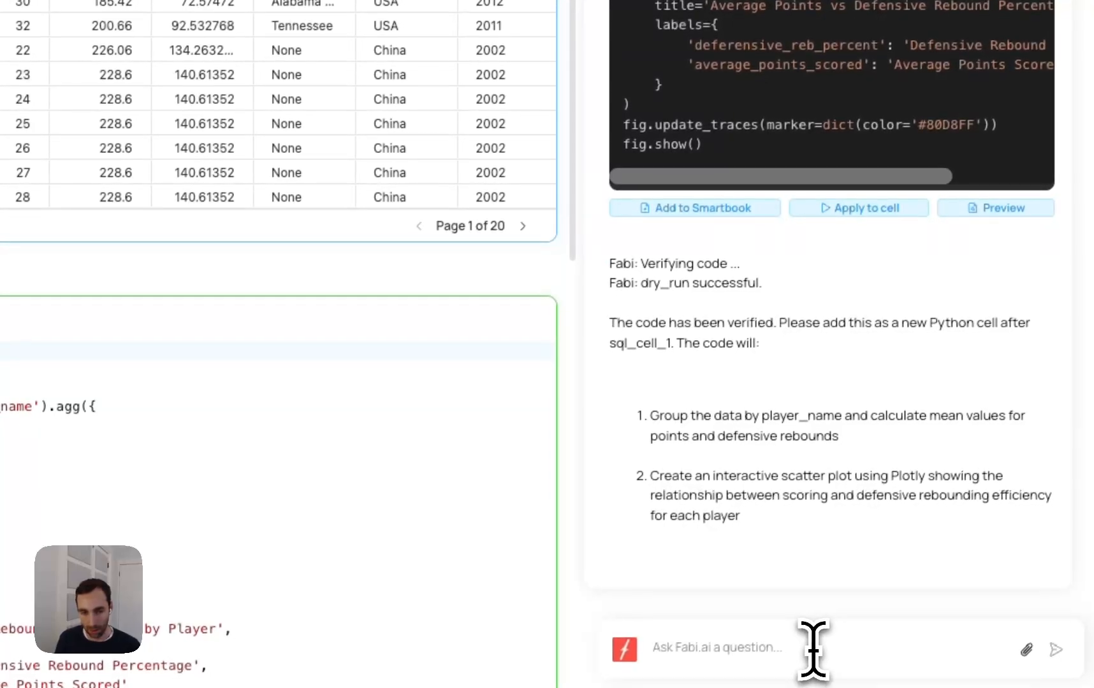
{"action": "type", "text": "@sq"}
{"action": "key", "text": "Return"}
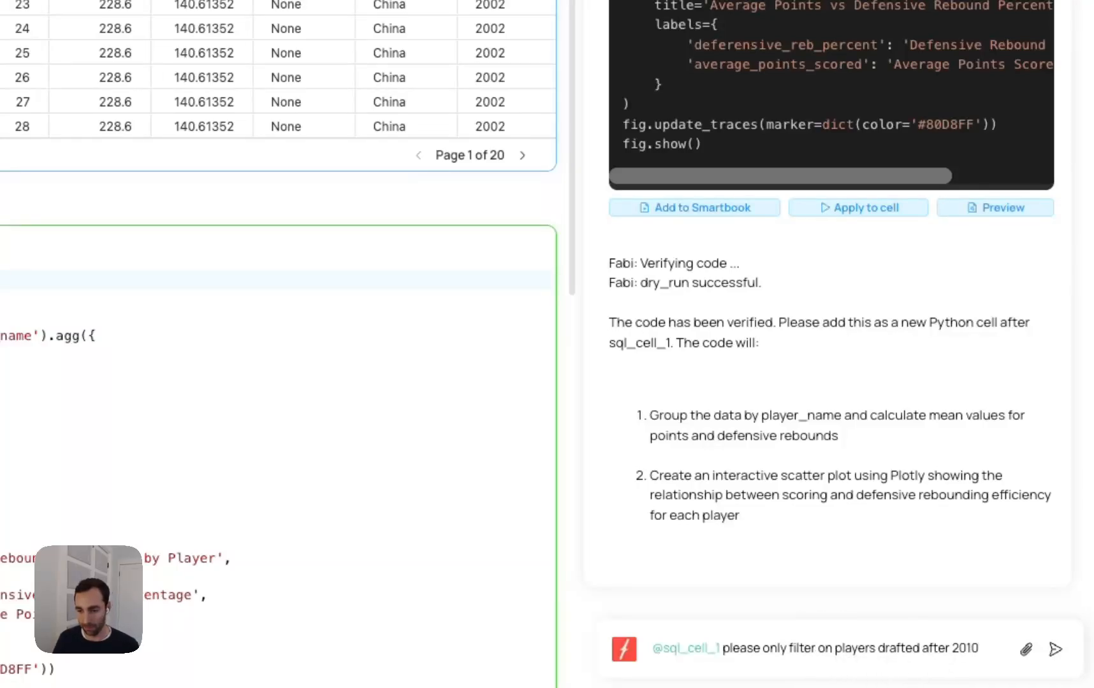
{"action": "left_click", "coordinate": [1055, 649]}
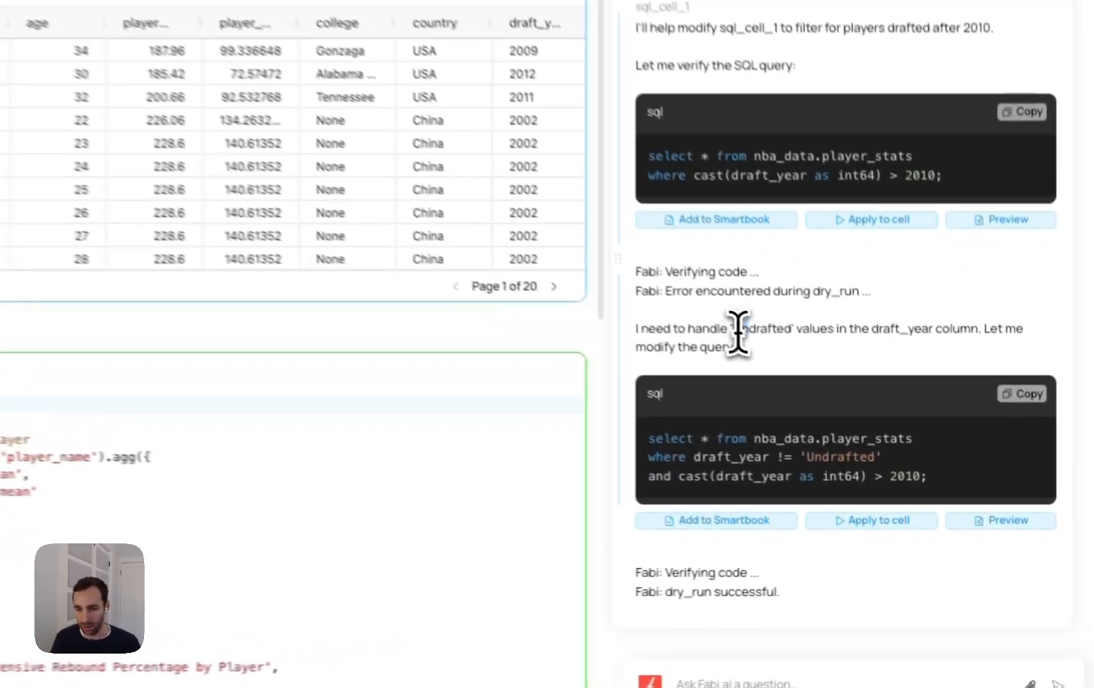
Review the assistant's handling of 'Undrafted' values, apply its final proposed query to sql_cell_1, and accept and run the change
{"action": "double_click", "coordinate": [829, 391]}
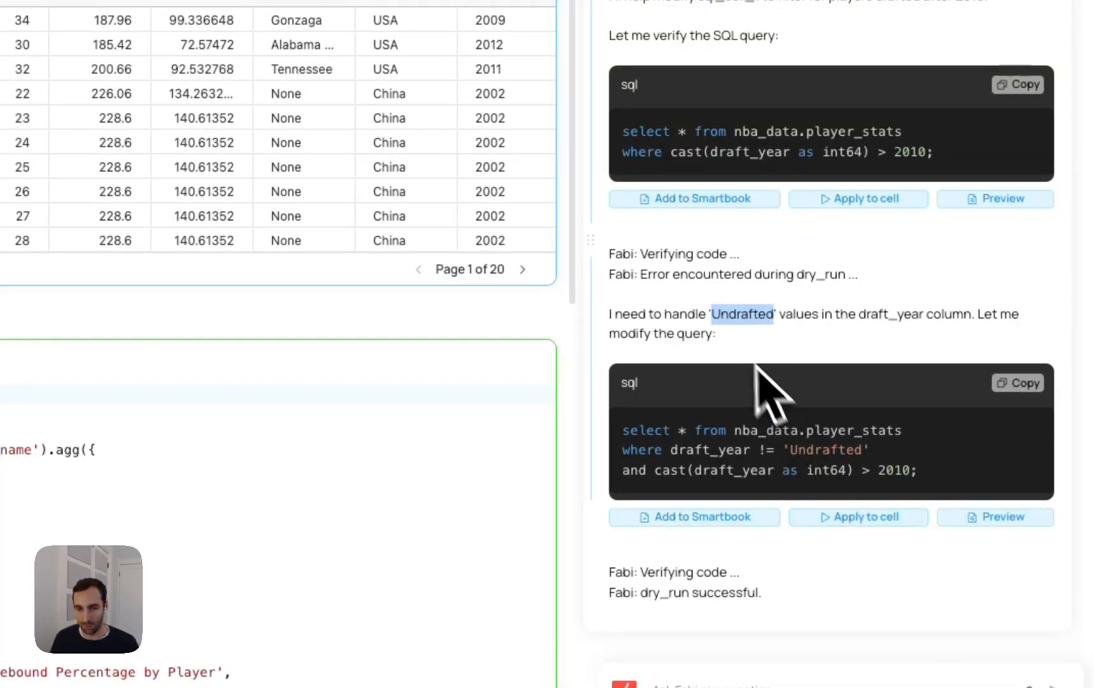
{"action": "scroll", "coordinate": [764, 391], "scroll_direction": "up", "scroll_amount": 3}
{"action": "scroll", "coordinate": [784, 427], "scroll_direction": "down", "scroll_amount": 5}
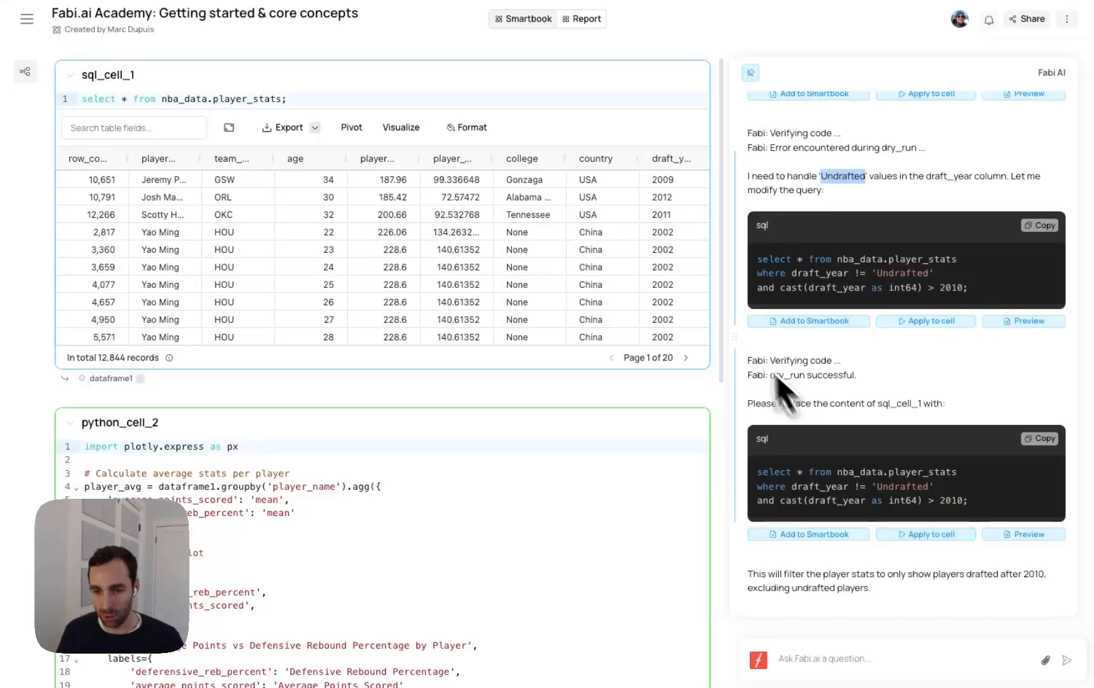
{"action": "scroll", "coordinate": [905, 510], "scroll_direction": "up", "scroll_amount": 1}
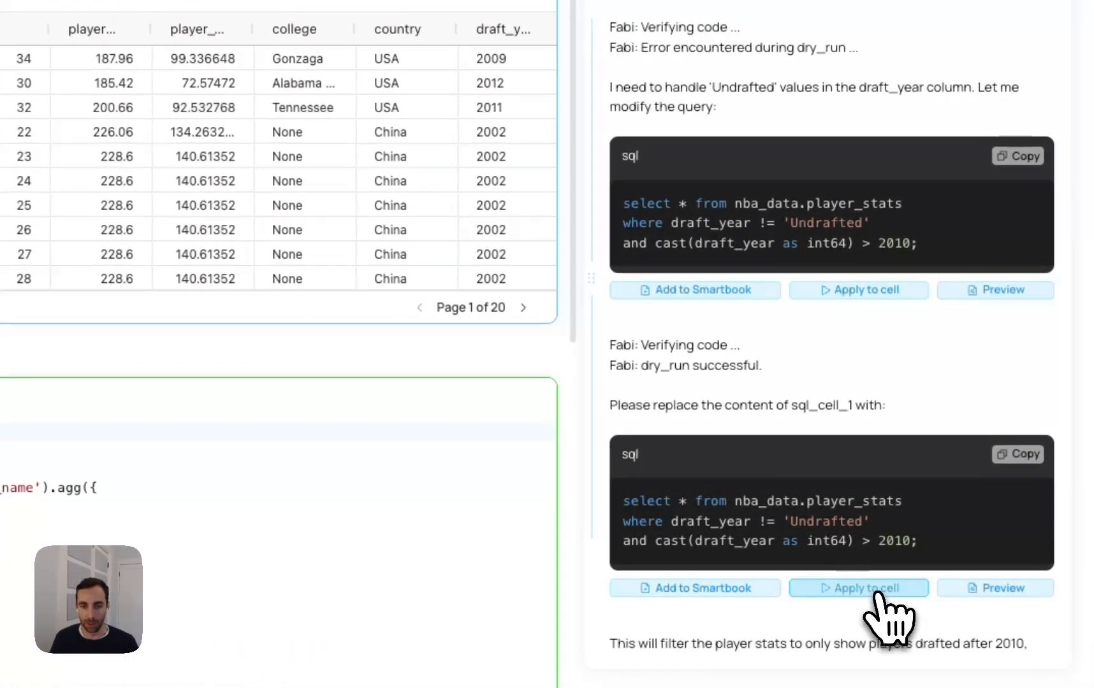
{"action": "left_click", "coordinate": [935, 558]}
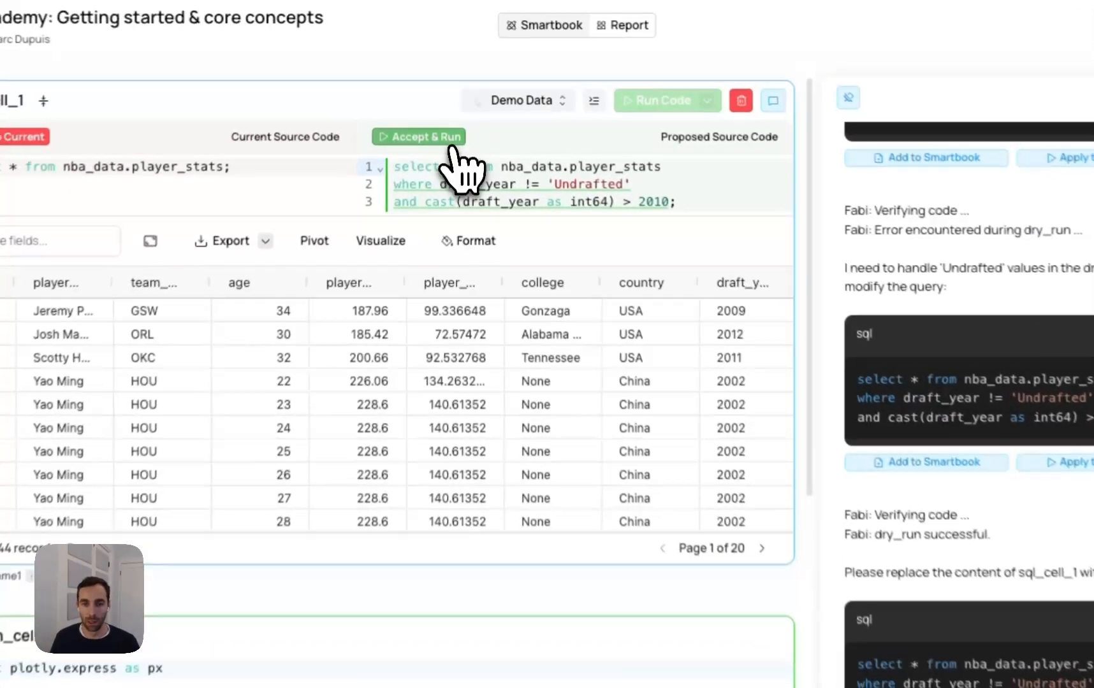
{"action": "left_click", "coordinate": [443, 102]}
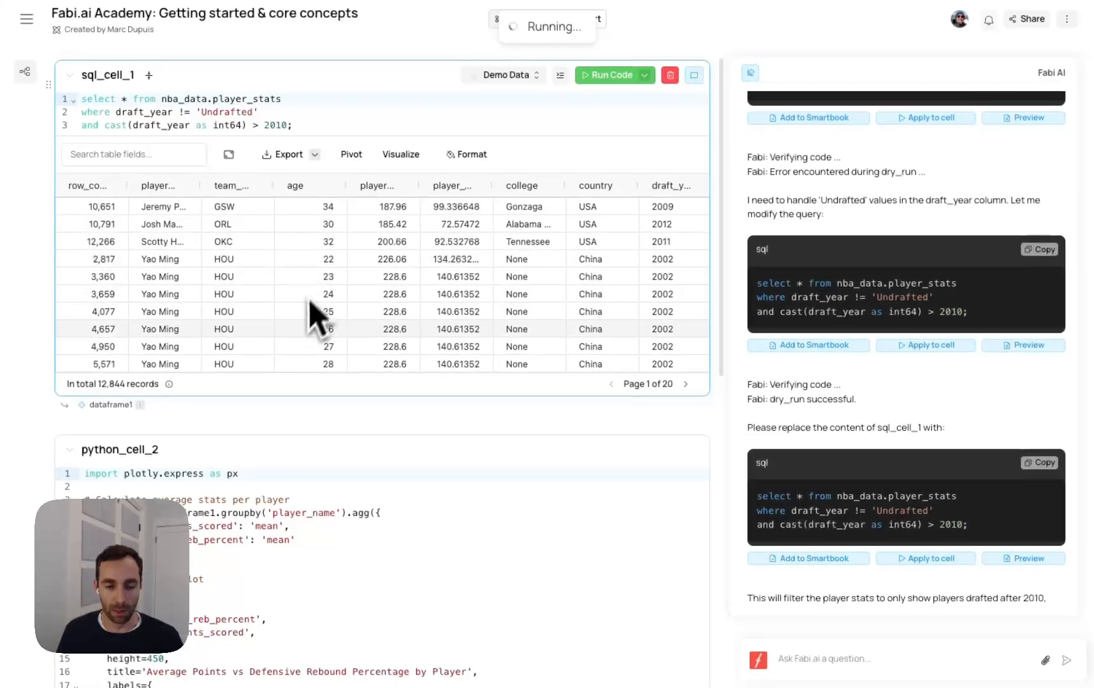
Check the filtered player table and the updated scatter plot, and switch from the Smartbook to its Report view
{"action": "scroll", "coordinate": [361, 518], "scroll_direction": "down", "scroll_amount": 10}
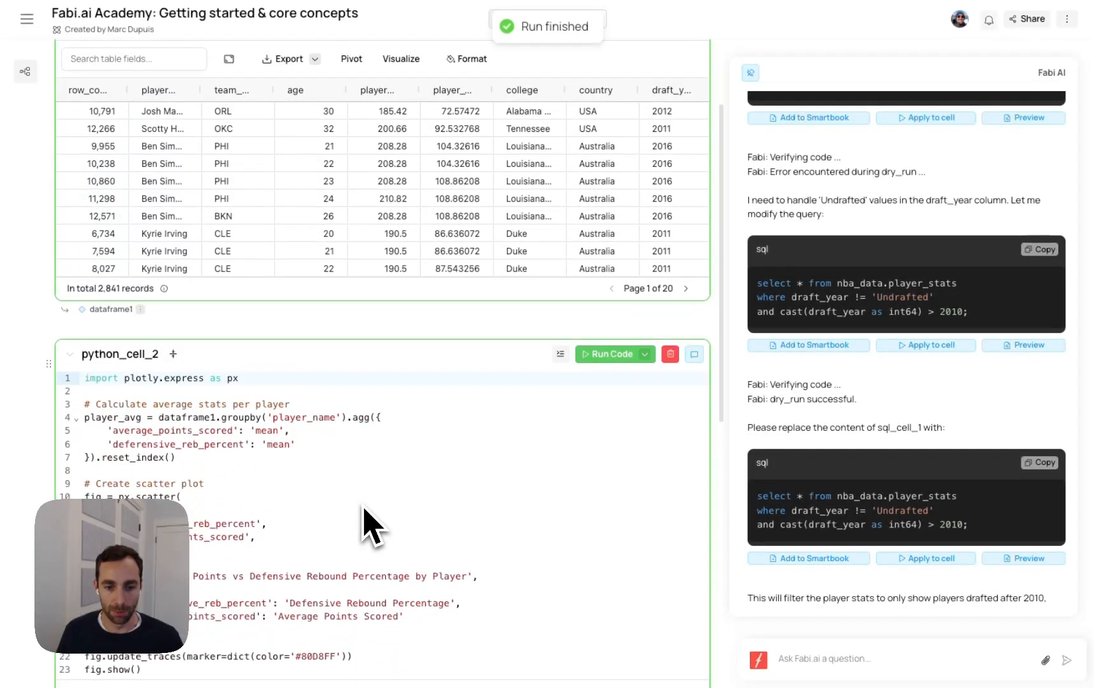
{"action": "mouse_move", "coordinate": [352, 283]}
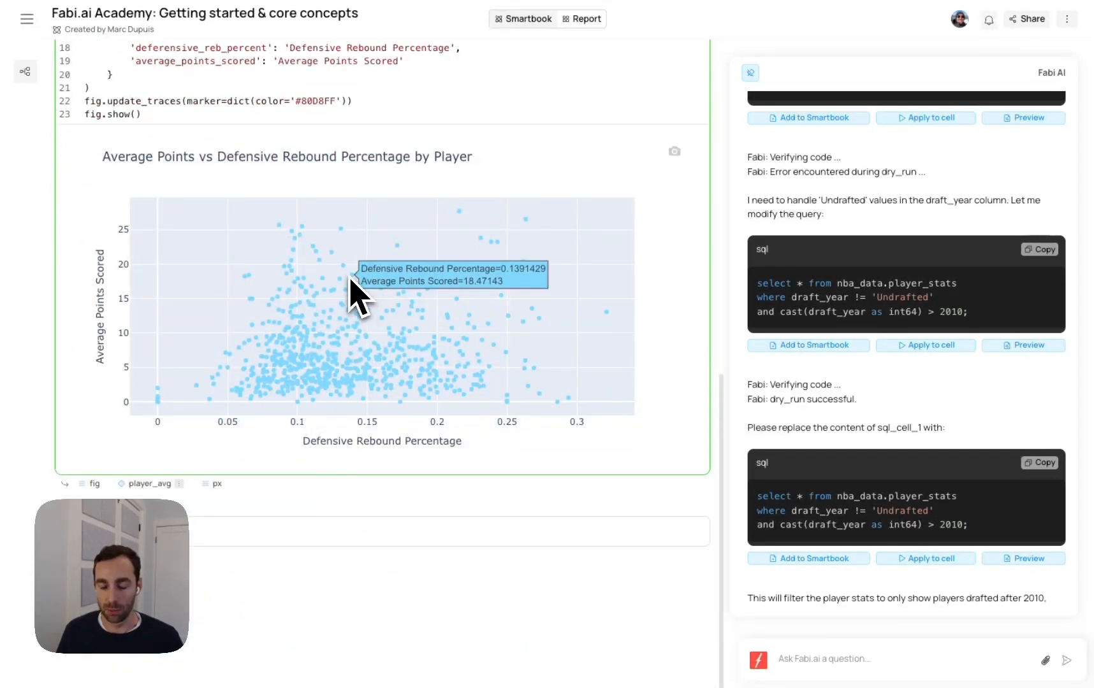
{"action": "scroll", "coordinate": [209, 244], "scroll_direction": "up", "scroll_amount": 3}
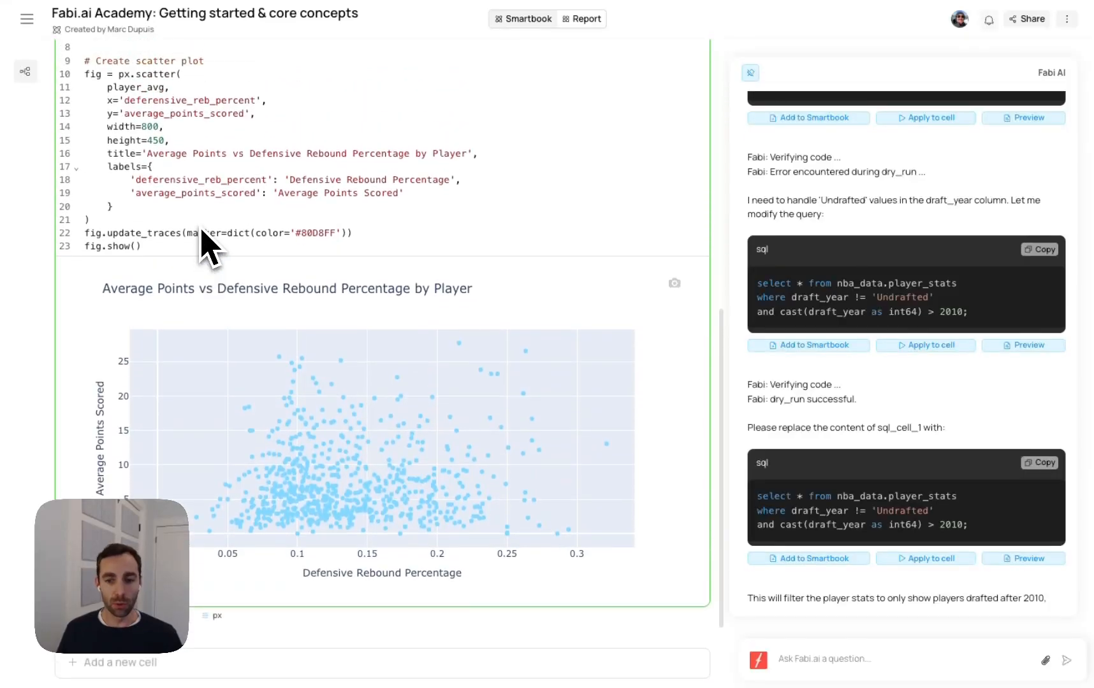
{"action": "scroll", "coordinate": [446, 179], "scroll_direction": "up", "scroll_amount": 9}
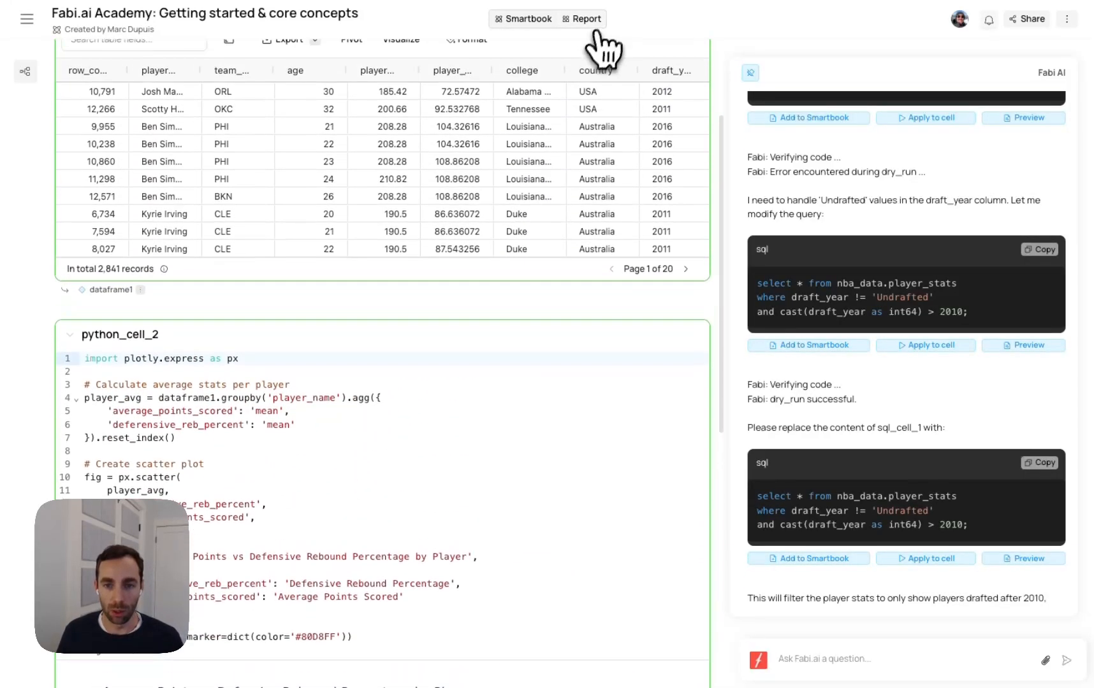
{"action": "left_click", "coordinate": [597, 21]}
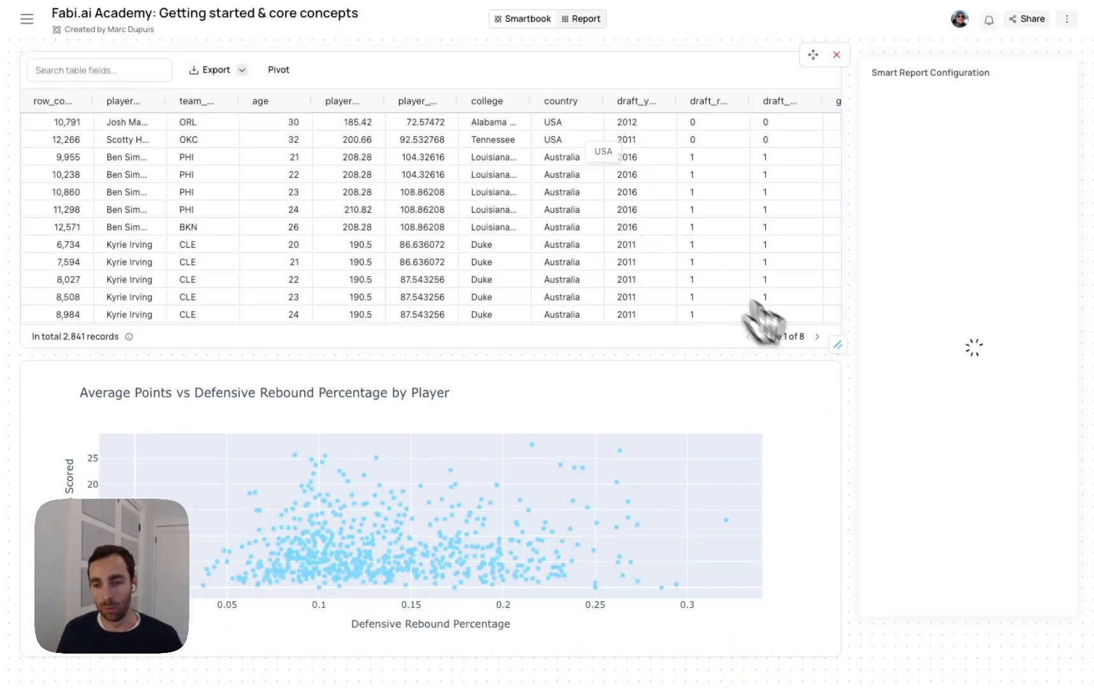